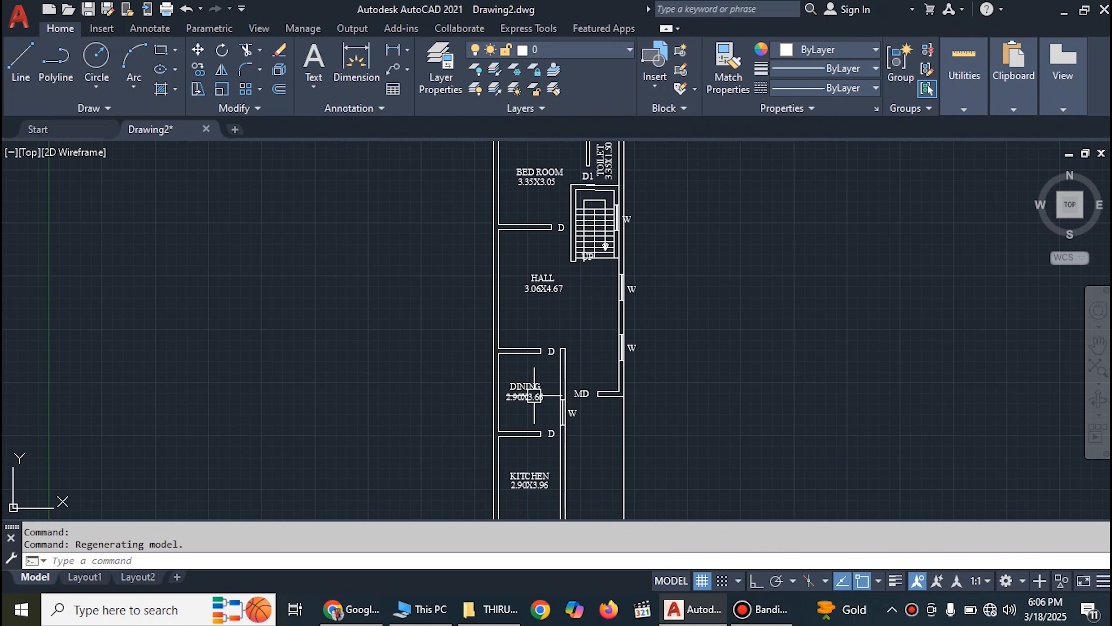
middle_drag(592, 314, 580, 360)
scroll(579, 357, down, 2)
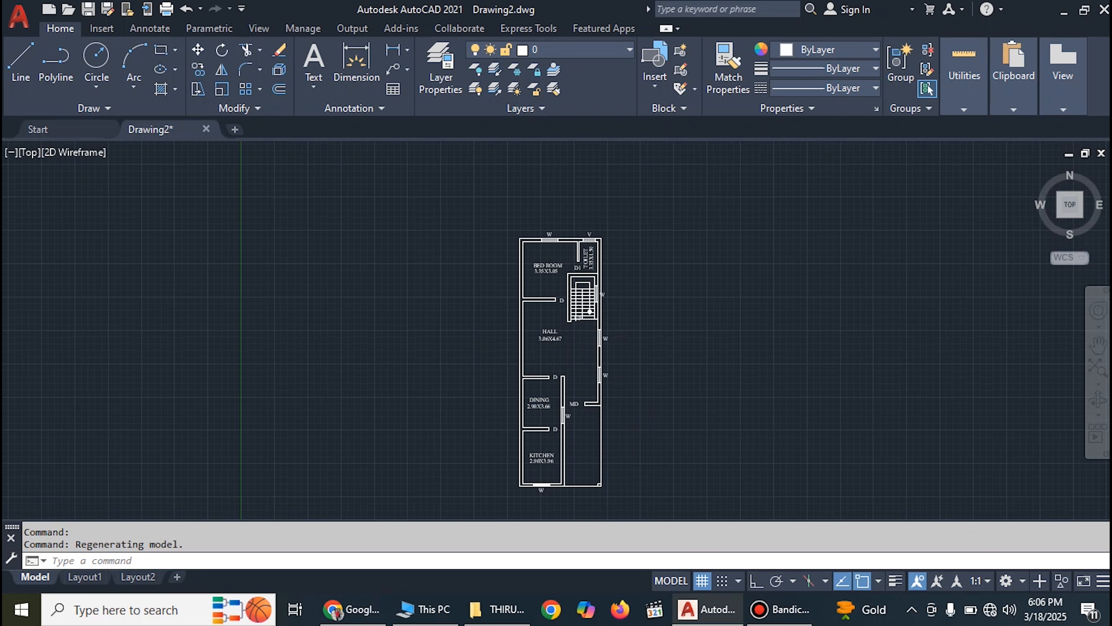
scroll(643, 460, up, 3)
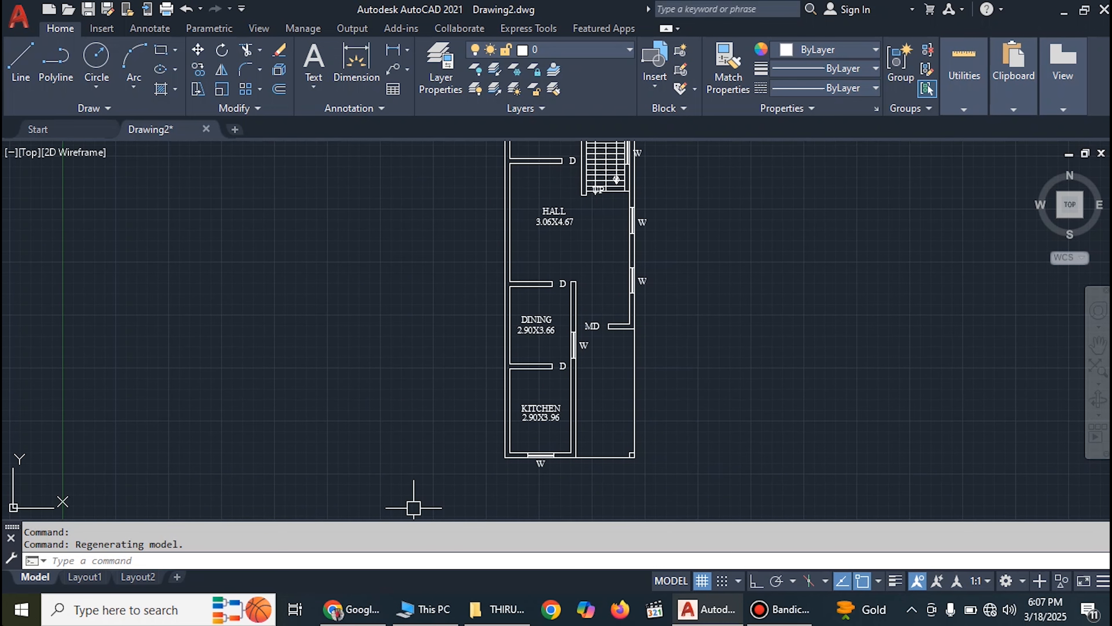
Launch the Azhagi+ Tamil typing app, minimise it and return to the AutoCAD floor plan
click(4, 621)
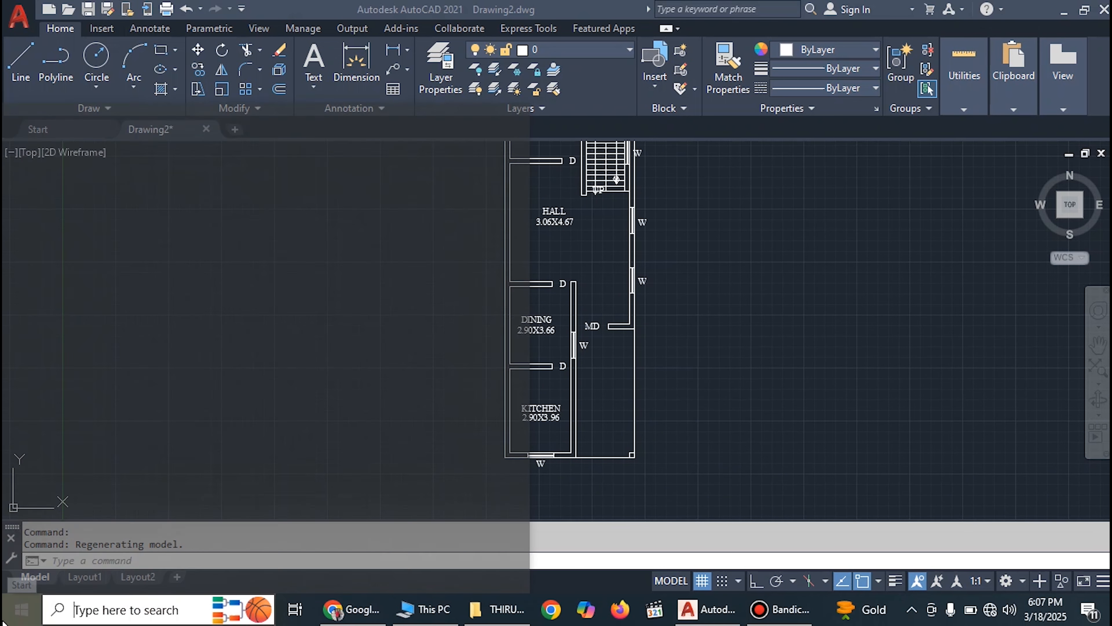
text(az)
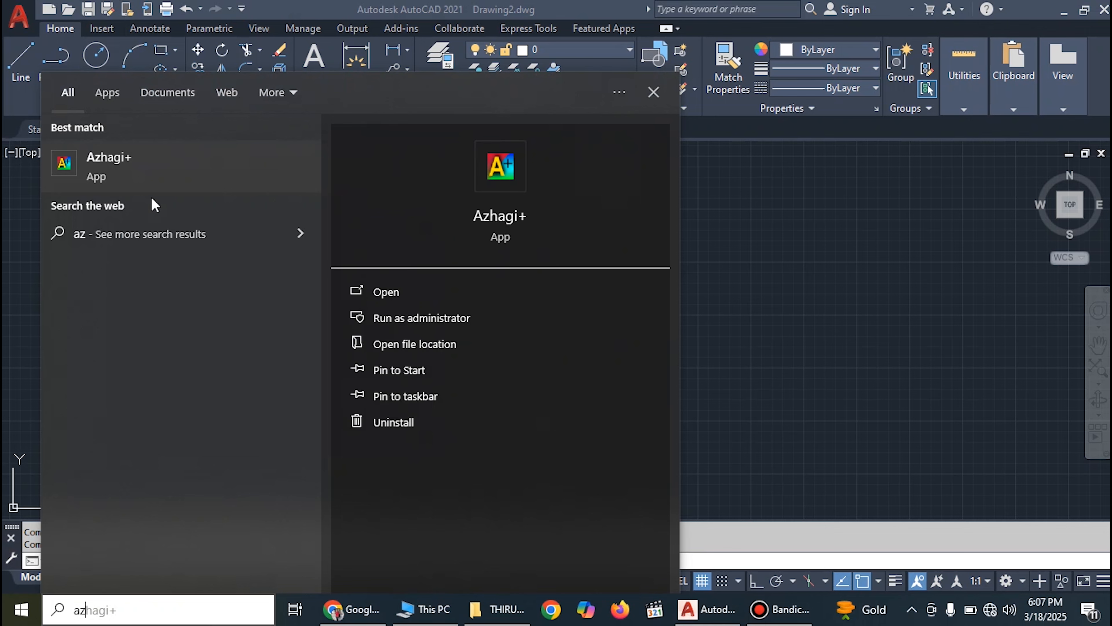
click(159, 169)
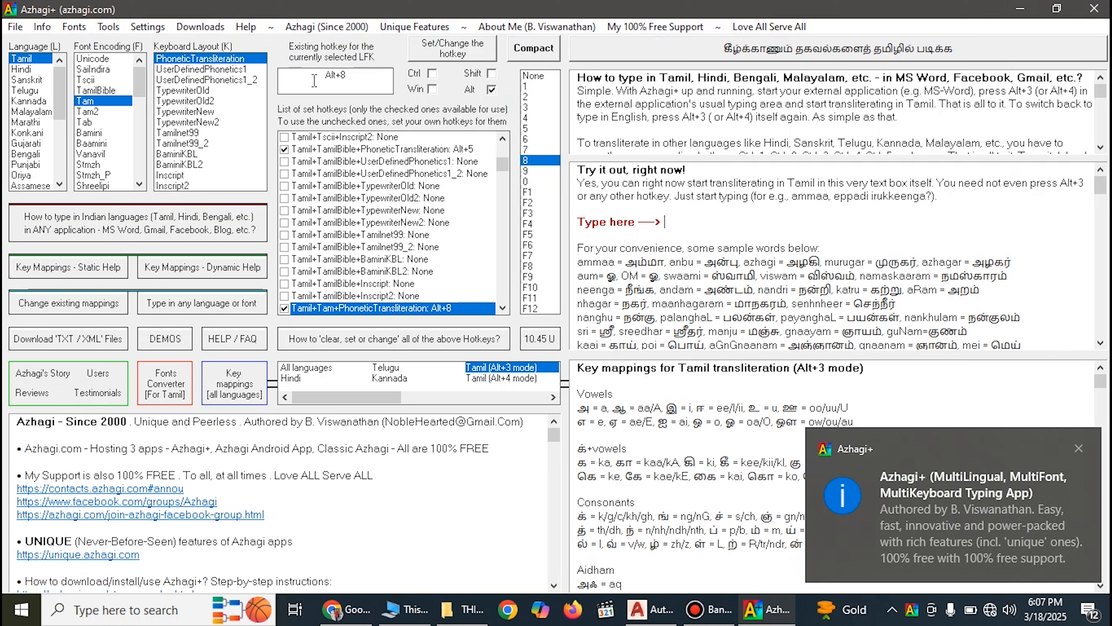
click(1021, 9)
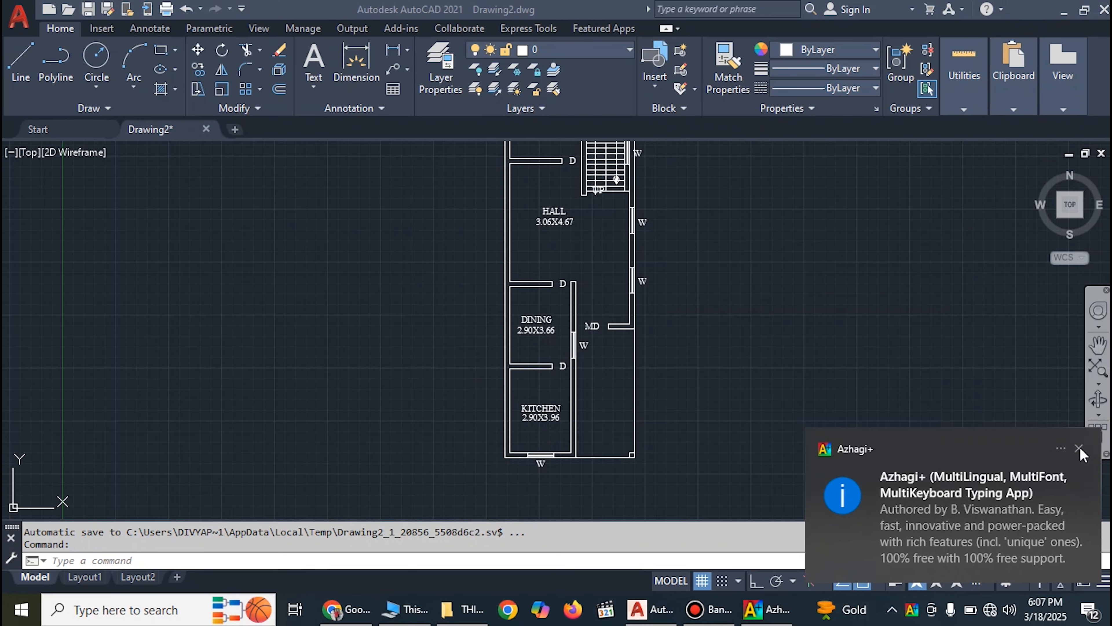
click(912, 610)
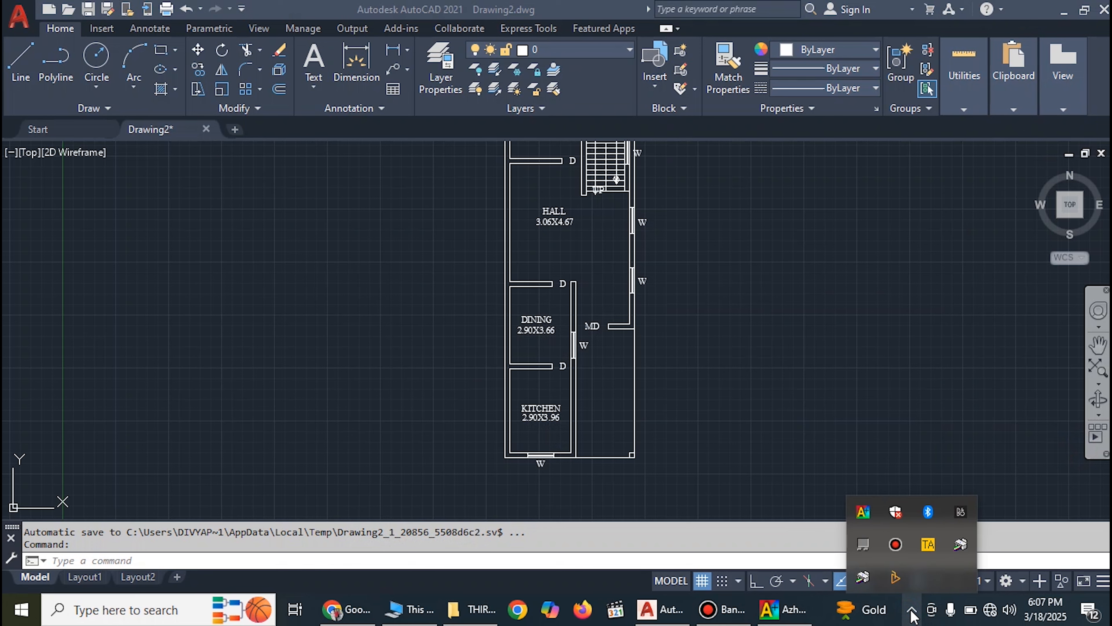
click(705, 405)
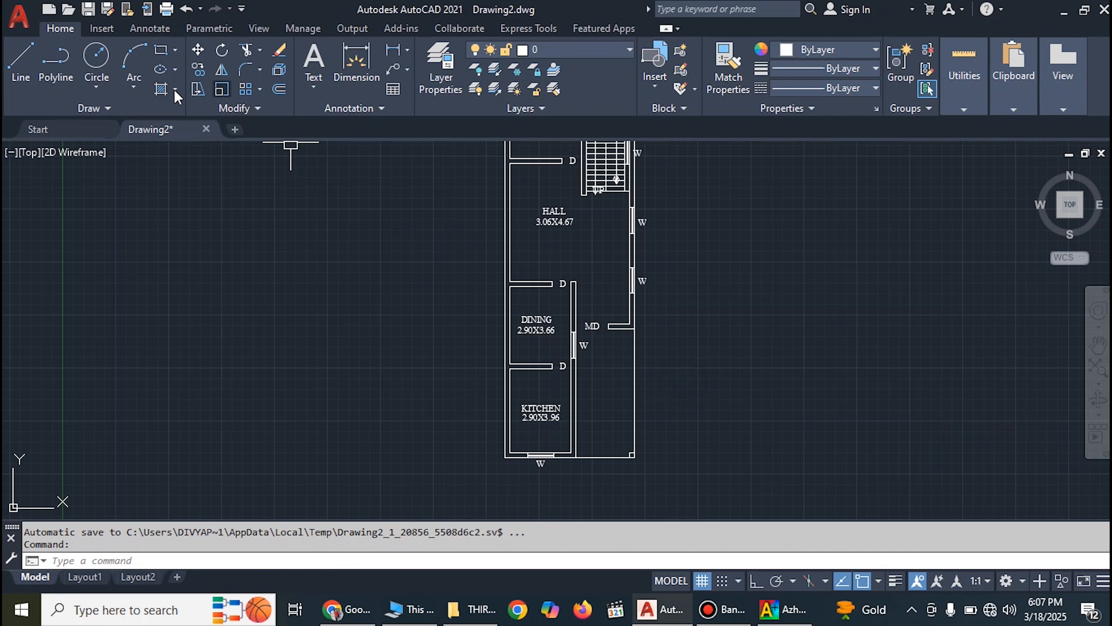
Create a multiline text box in the kitchen, above the KITCHEN label
click(313, 66)
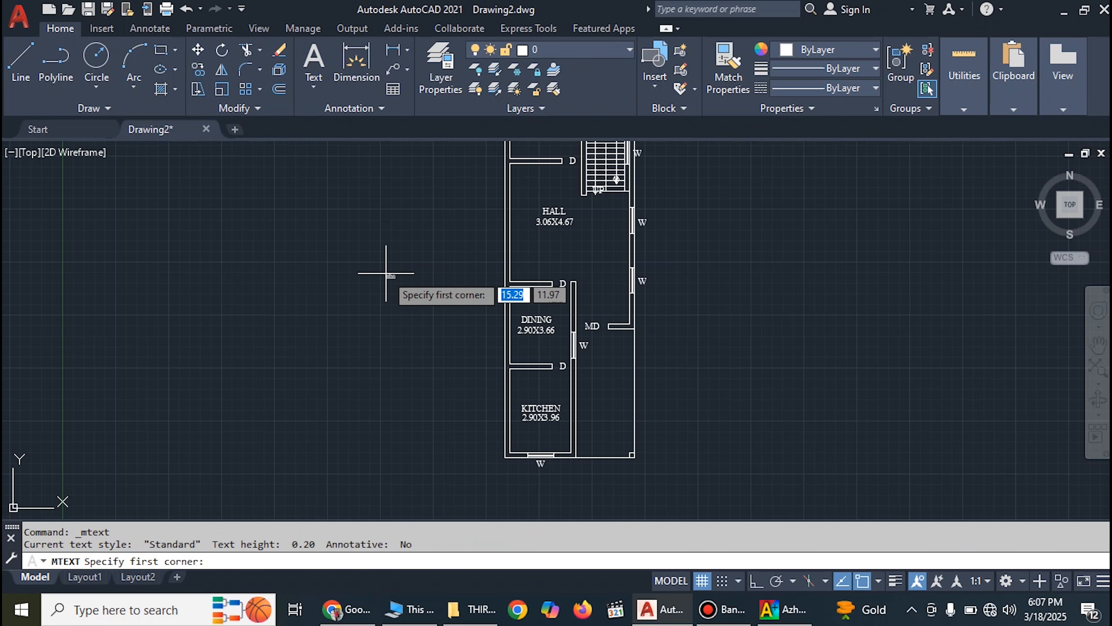
scroll(574, 460, up, 5)
scroll(438, 391, down, 2)
scroll(459, 287, up, 2)
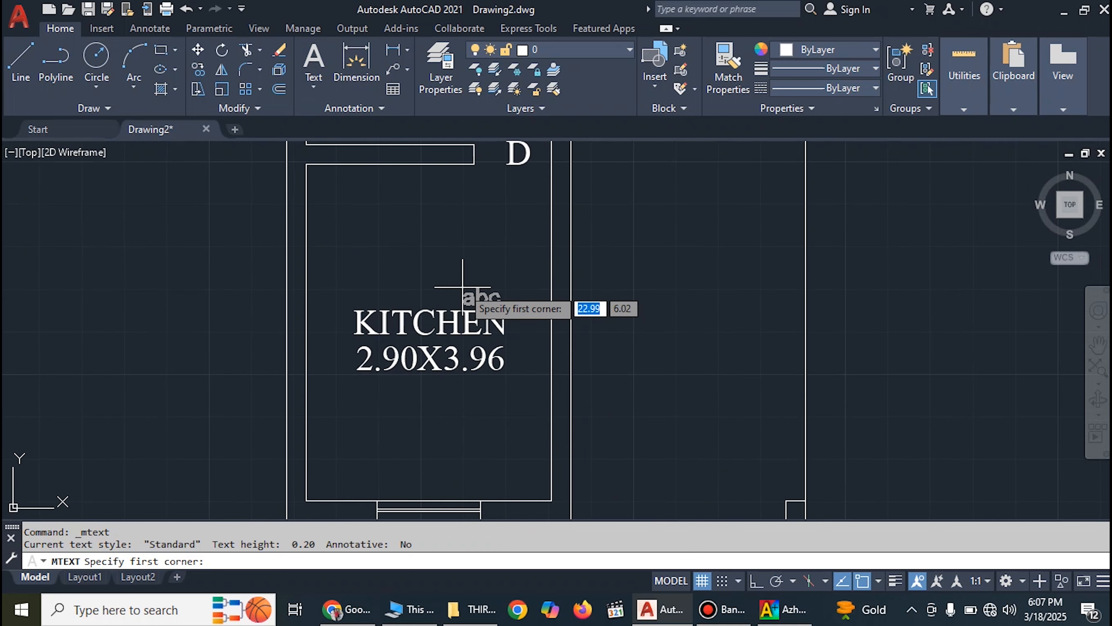
click(344, 221)
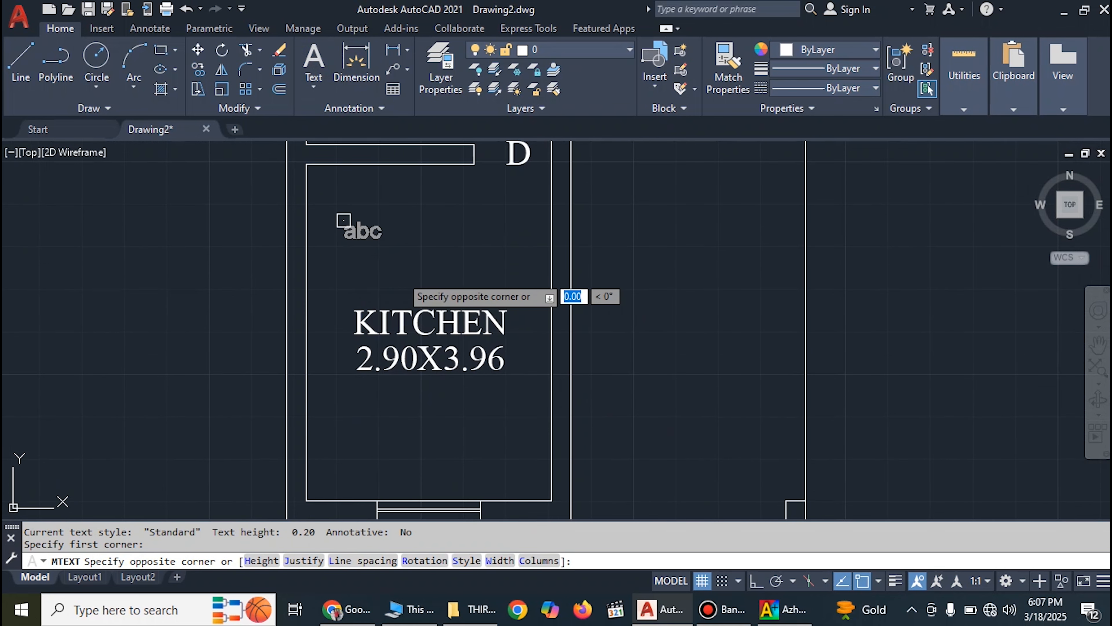
click(539, 281)
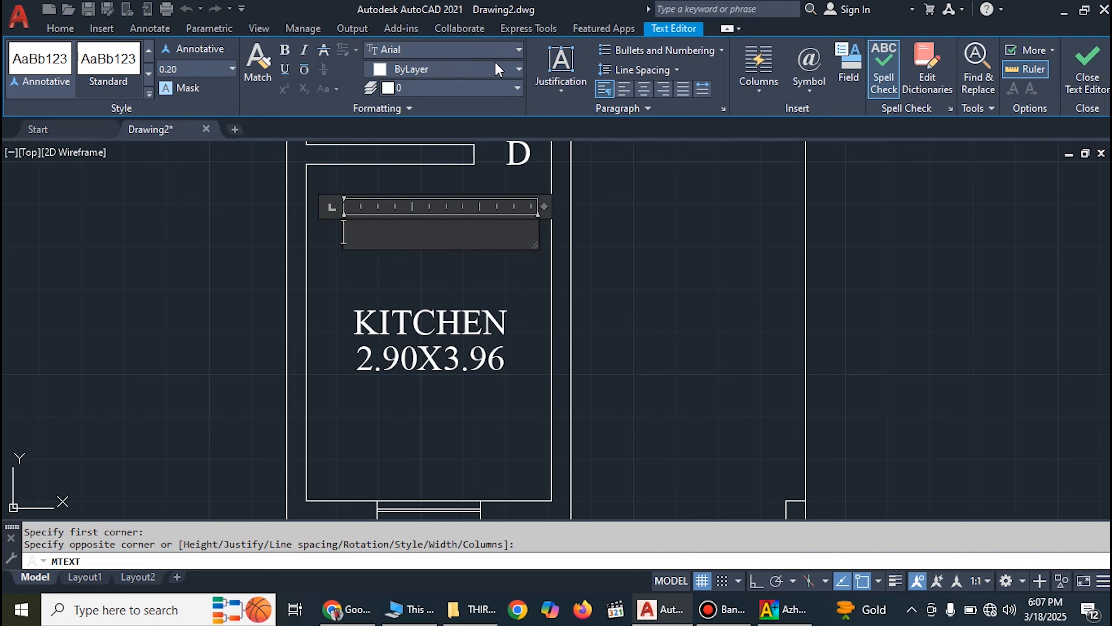
Set the text font to Tam-Tamil018 and enter "சமையலறை" as the kitchen's Tamil label
click(507, 55)
scroll(453, 145, down, 18)
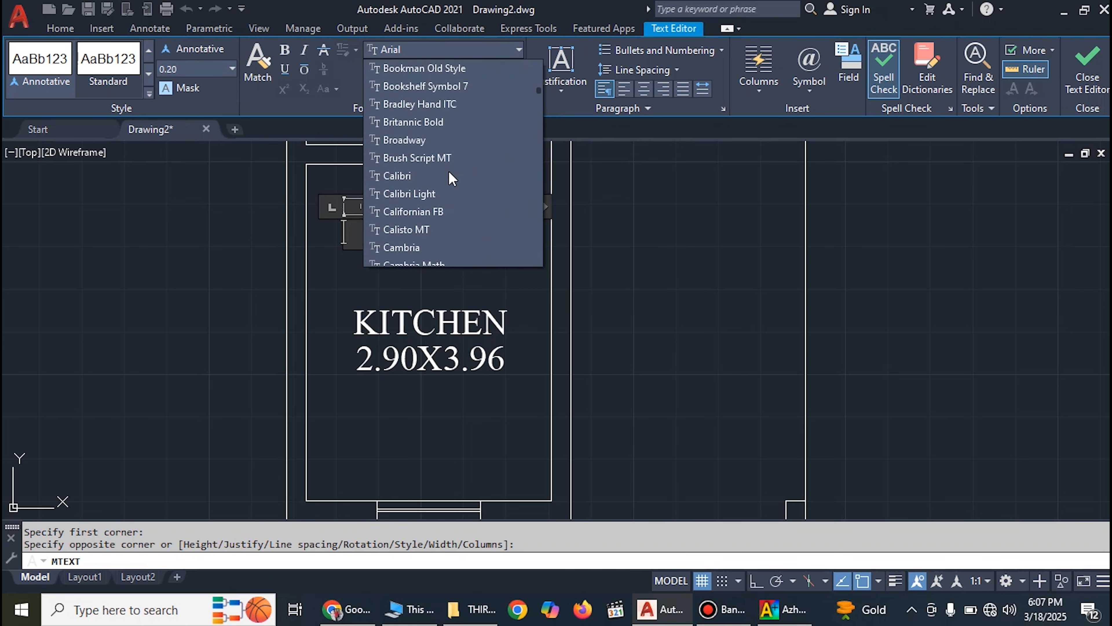
scroll(445, 209, down, 16)
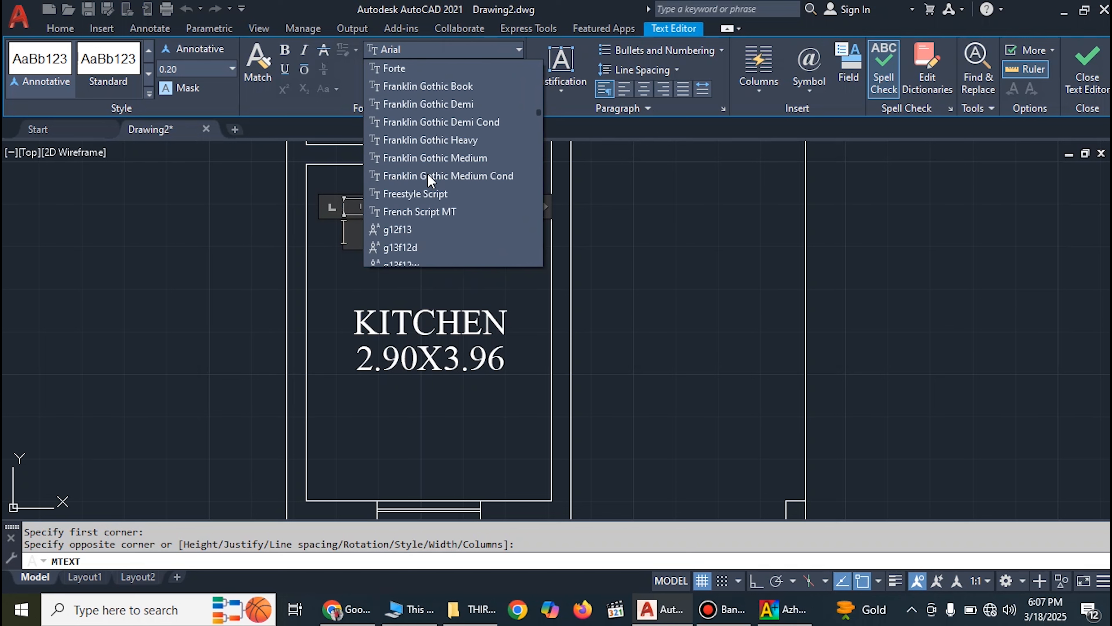
scroll(427, 176, down, 20)
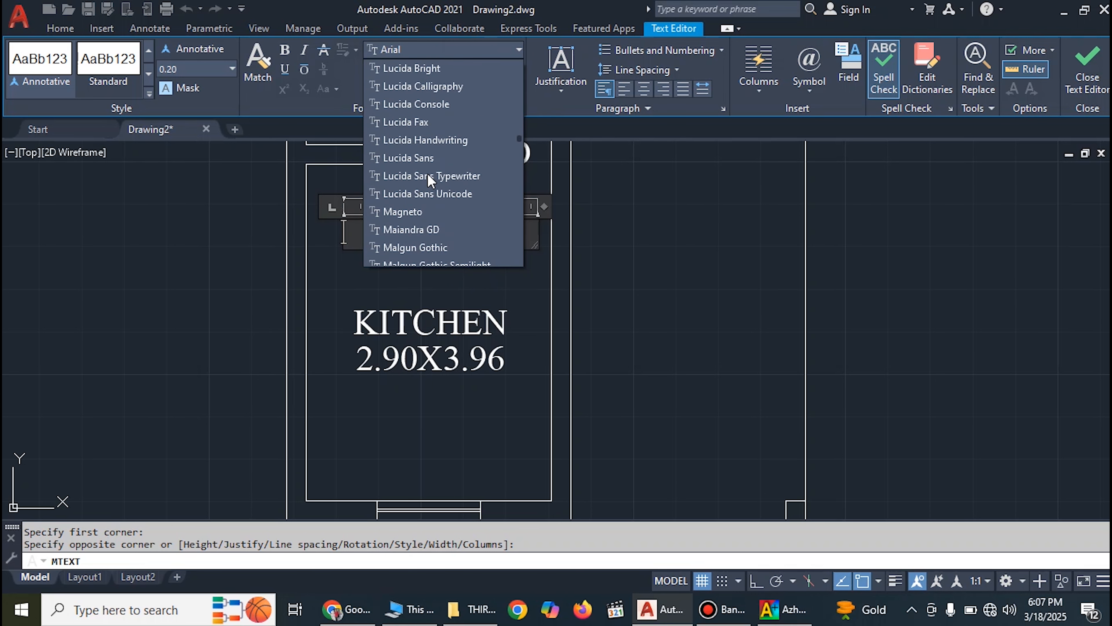
scroll(428, 176, down, 20)
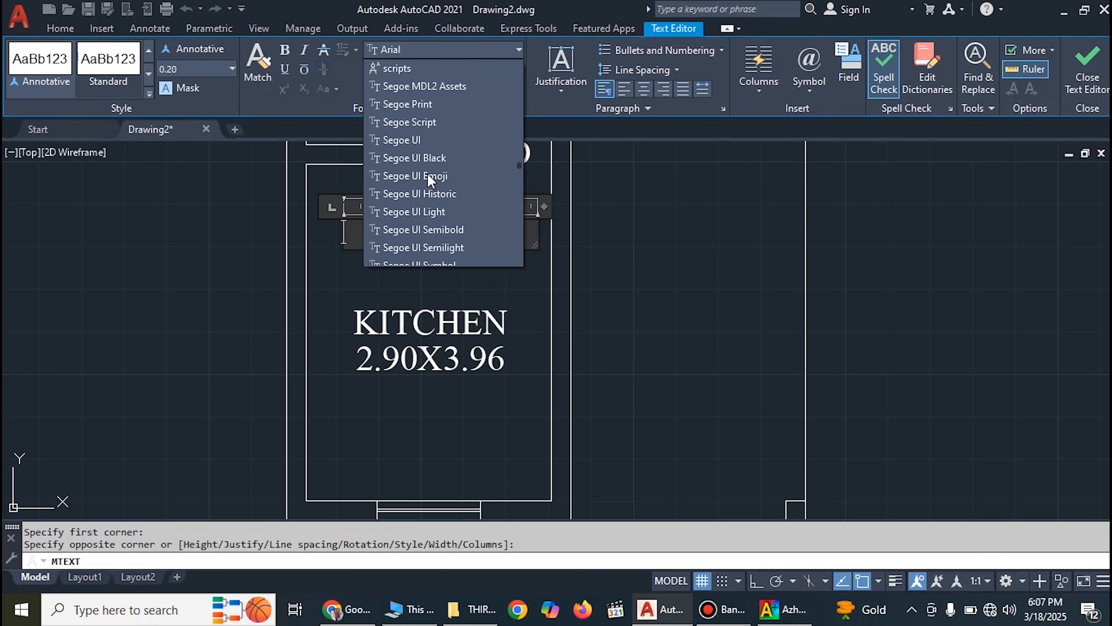
scroll(427, 175, down, 15)
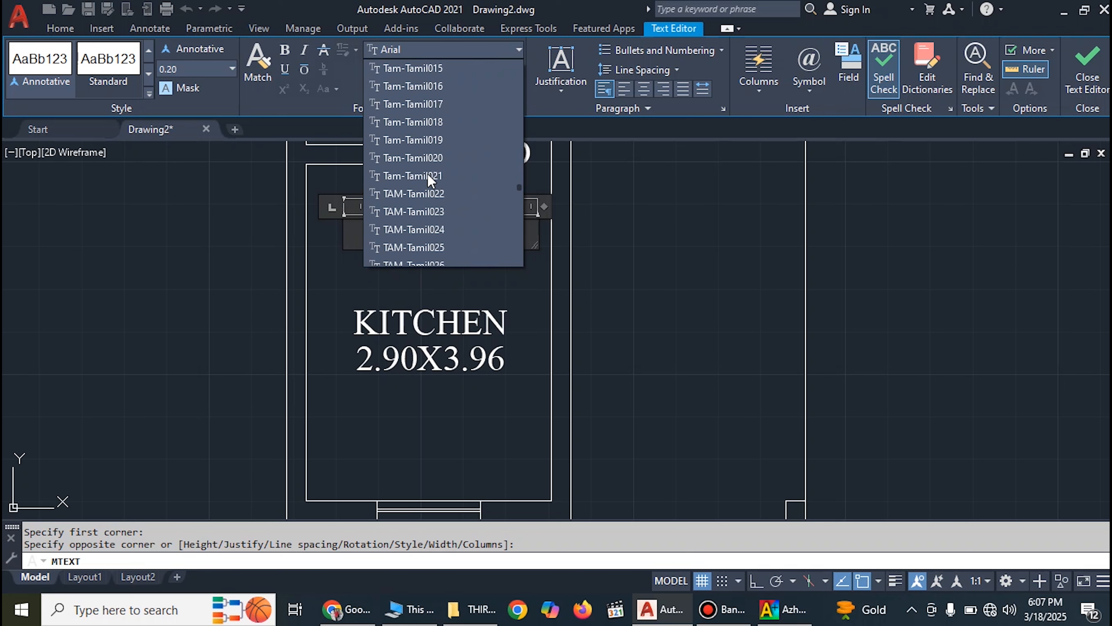
click(435, 125)
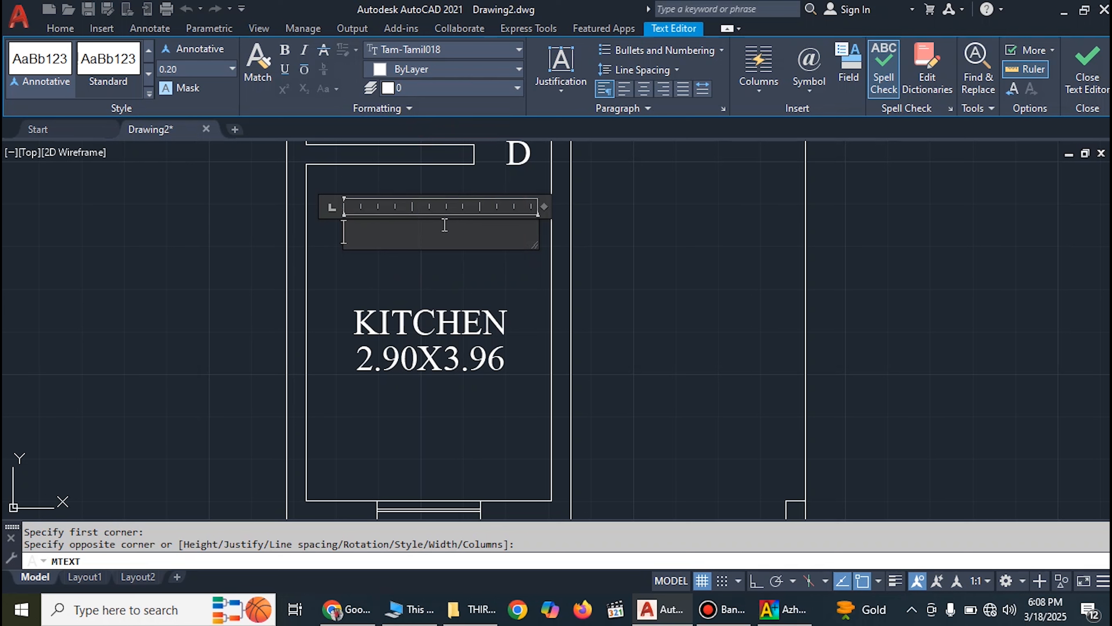
text(மையலறை)
click(465, 277)
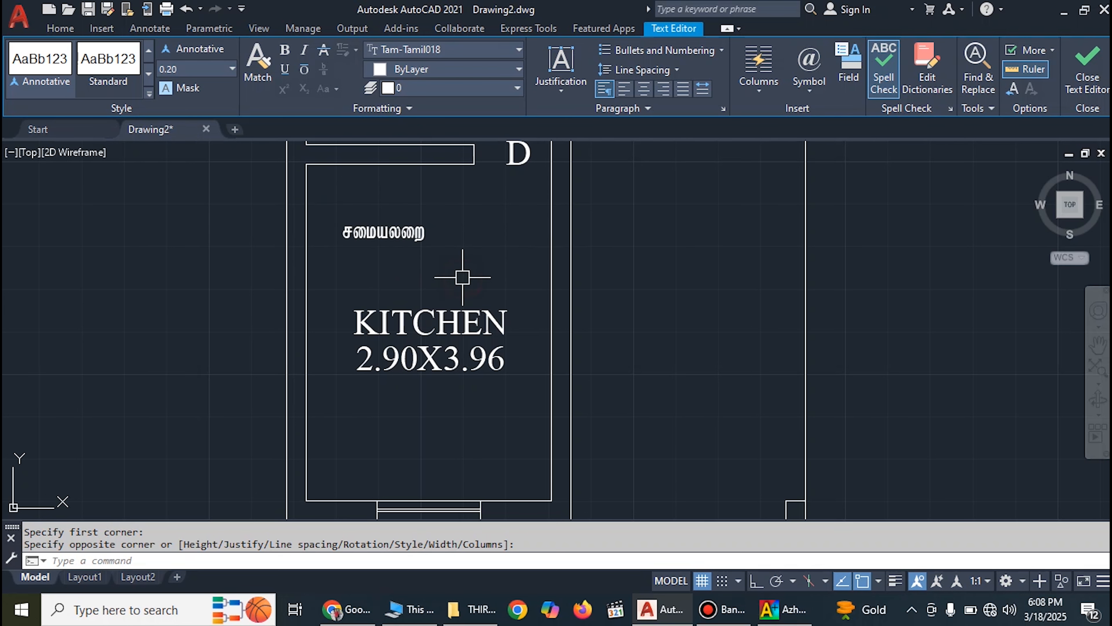
Set the text height of the Tamil kitchen label to 1
scroll(416, 239, up, 2)
double_click(425, 233)
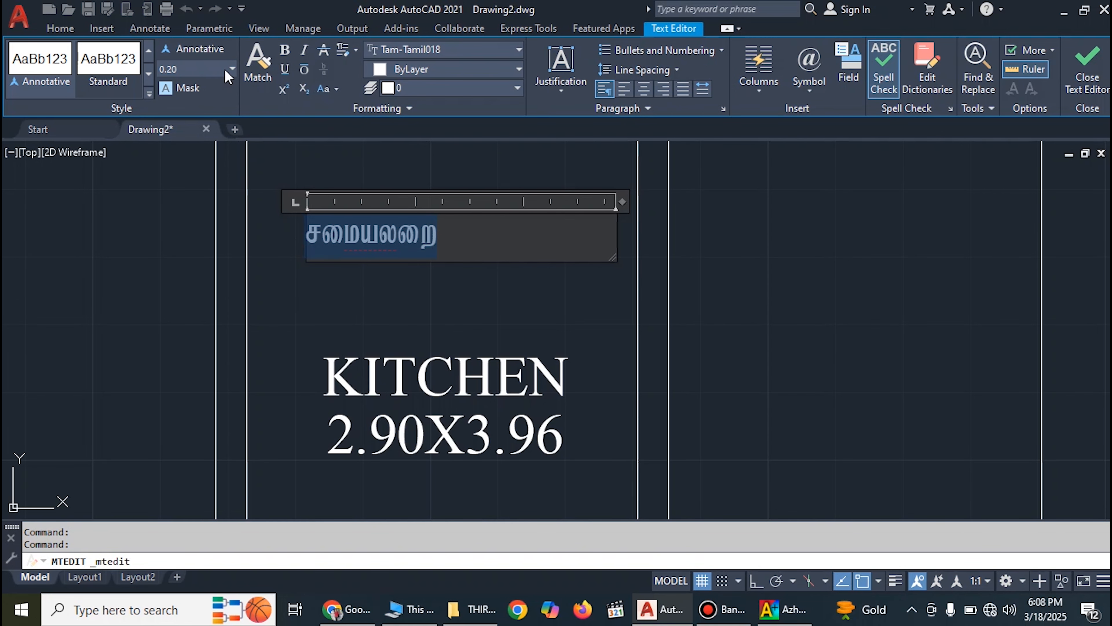
text(1)
key(Return)
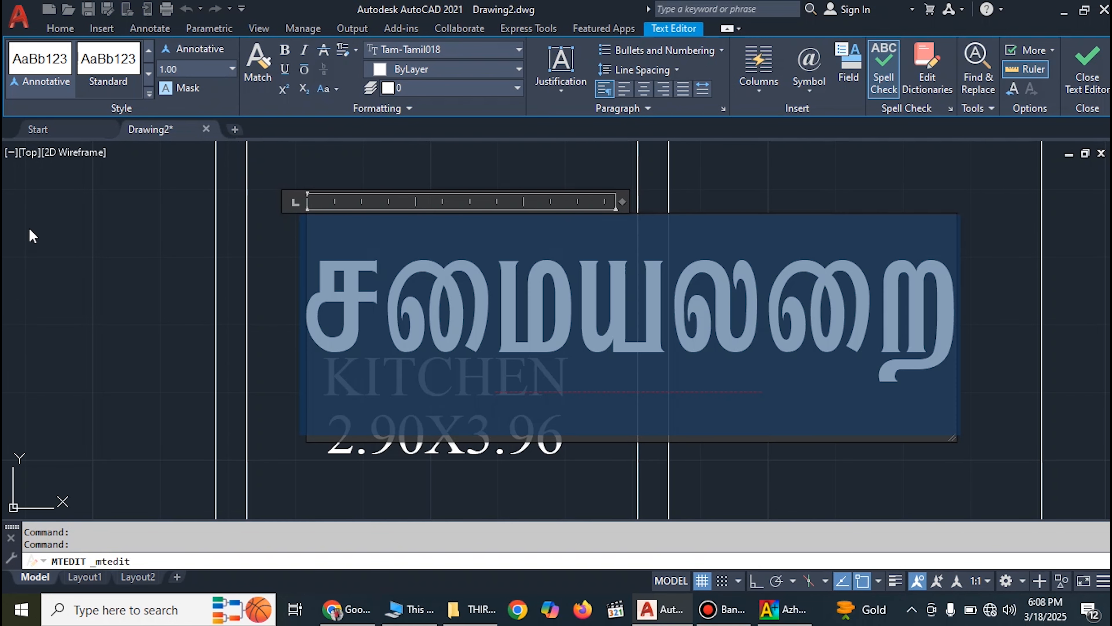
click(32, 237)
Reopen the Tamil kitchen label and set its text height to 0.3
double_click(503, 302)
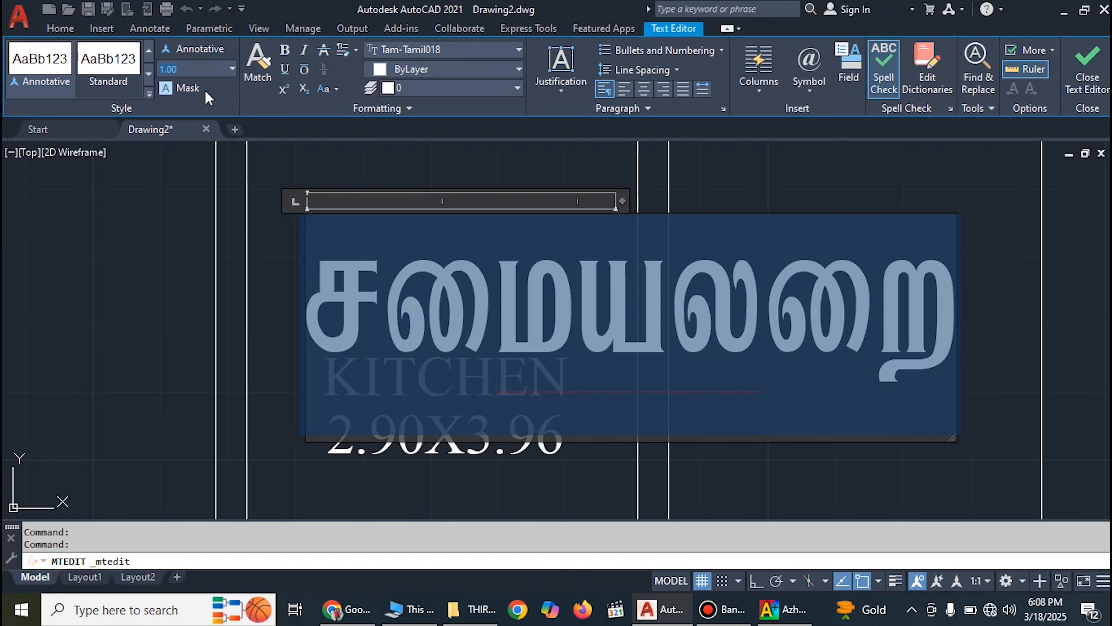
text(.3)
key(Return)
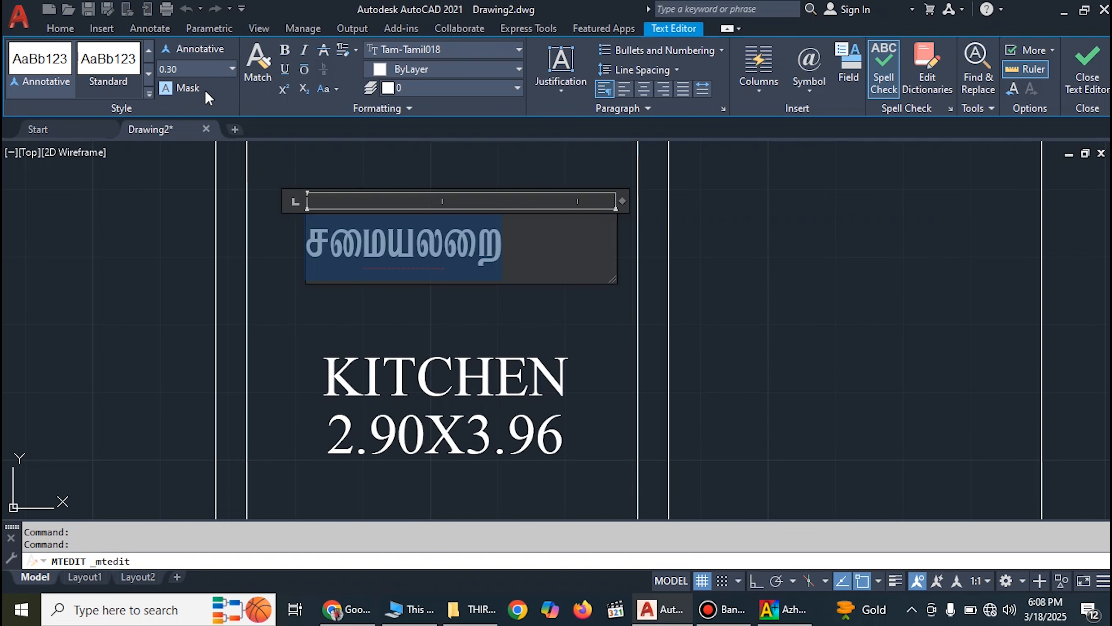
click(776, 293)
Erase the English KITCHEN label above the 2.90X3.96 text
scroll(621, 348, down, 2)
click(610, 353)
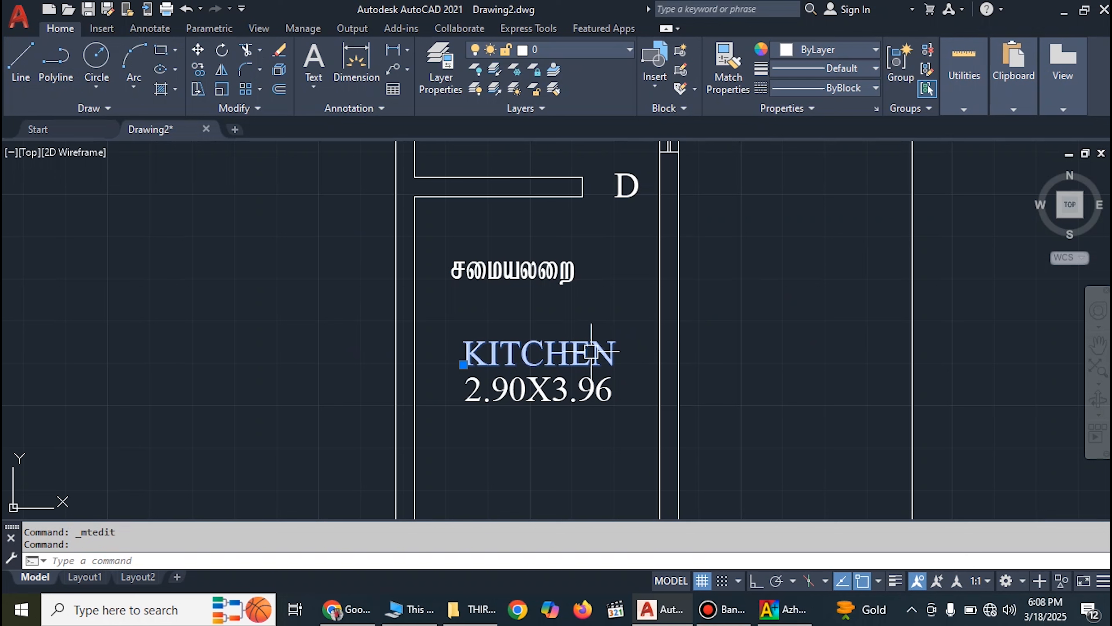
text(a)
key(Return)
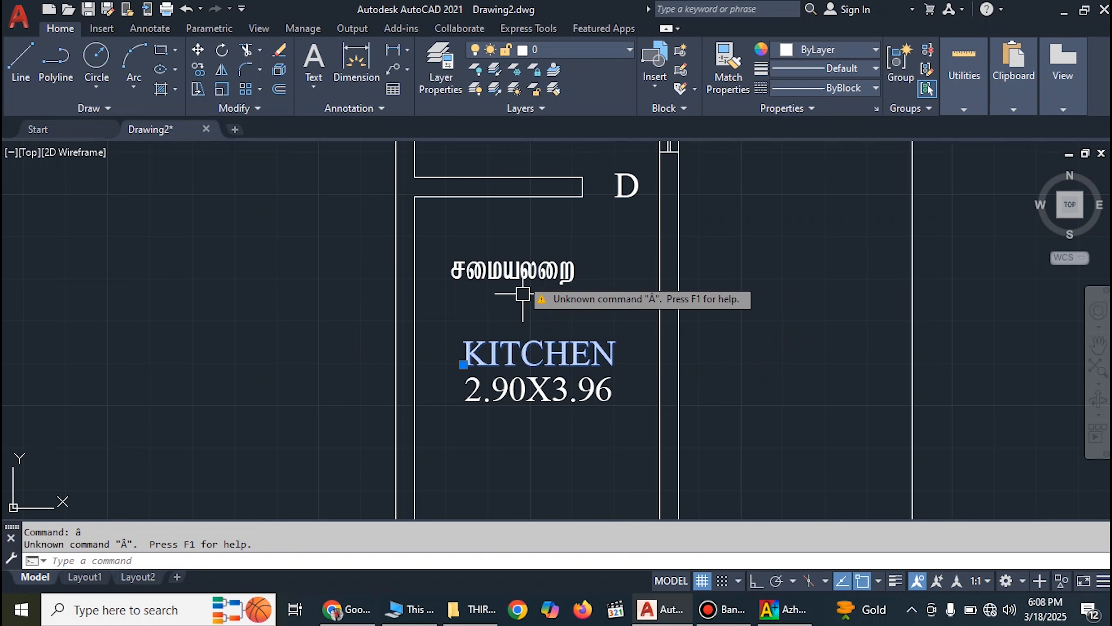
click(279, 51)
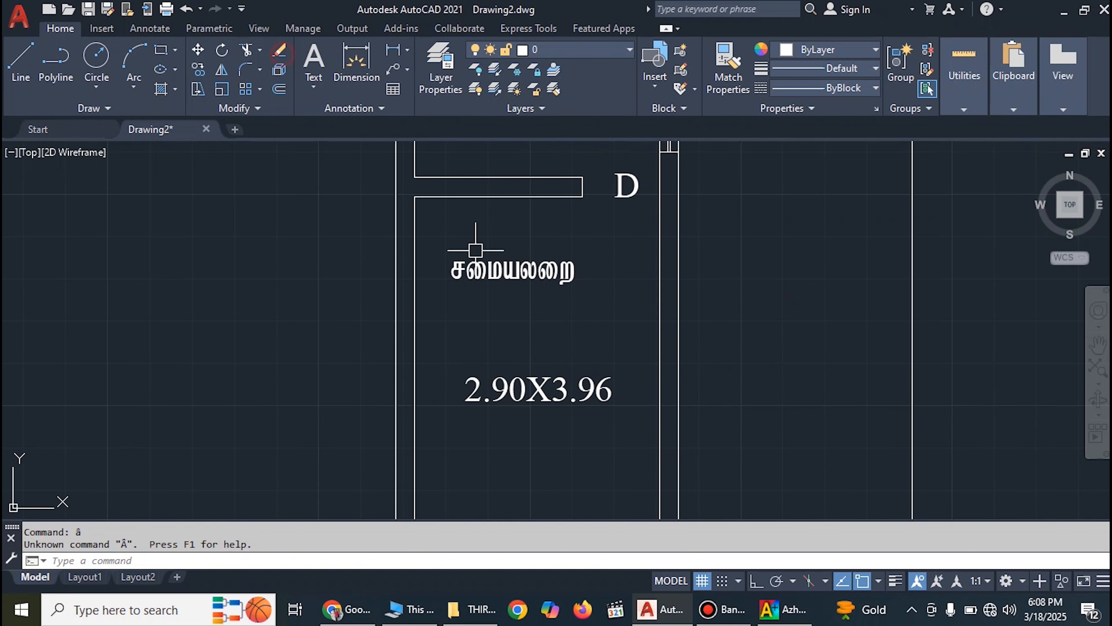
Move the Tamil kitchen label down to sit directly above the 2.90X3.96 text
click(589, 308)
click(557, 261)
click(198, 49)
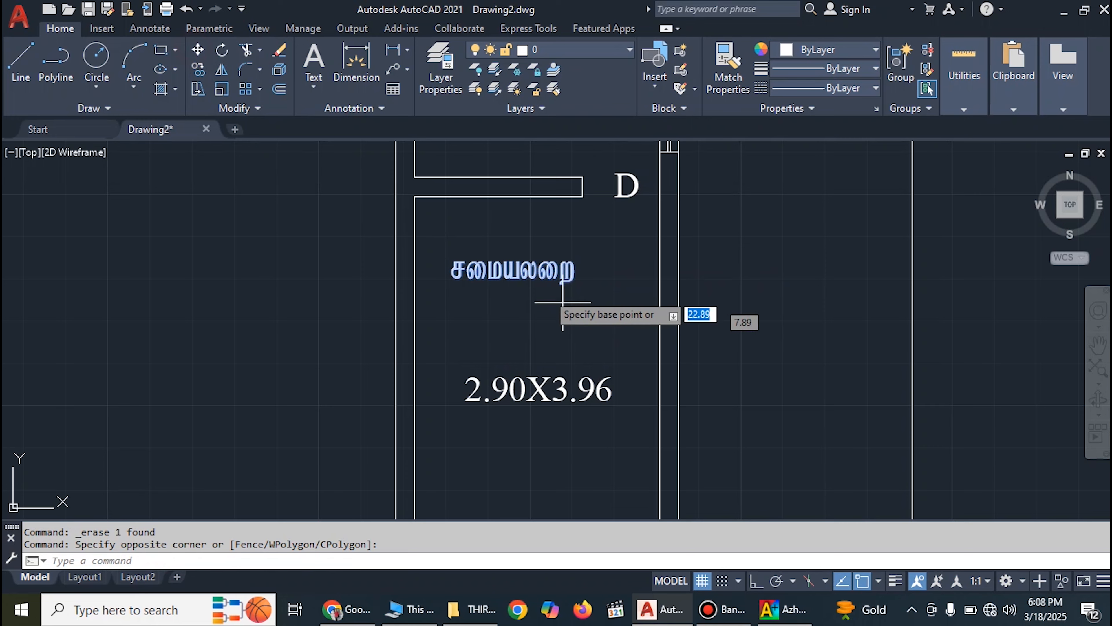
click(504, 274)
scroll(527, 357, up, 5)
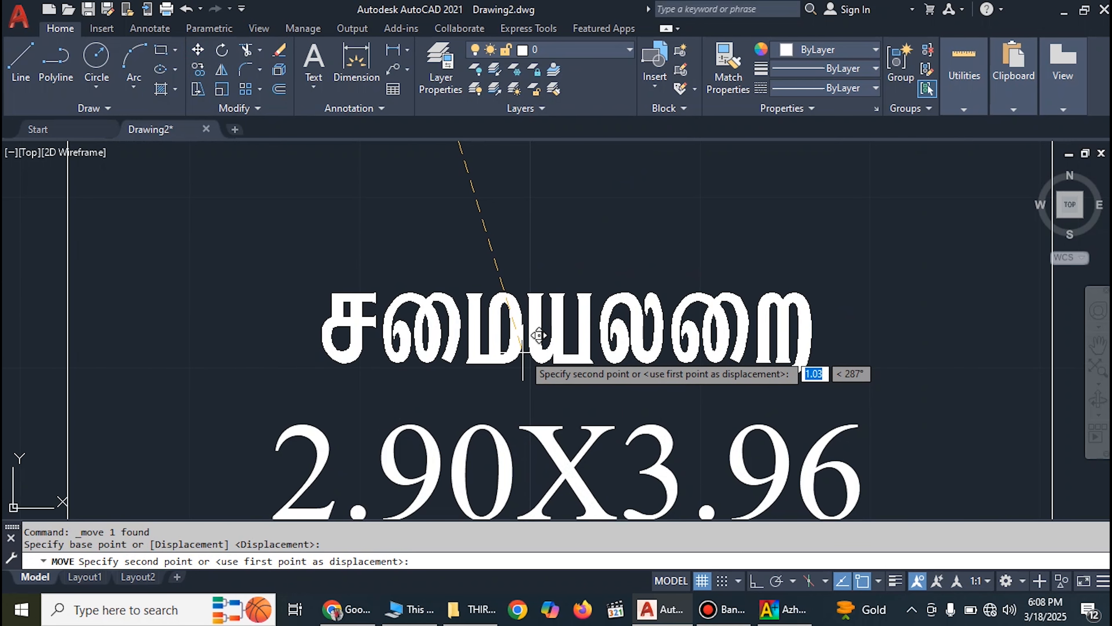
click(528, 368)
scroll(696, 395, down, 9)
scroll(779, 436, up, 4)
Set the text height of the Tamil kitchen label to 0.4
click(524, 307)
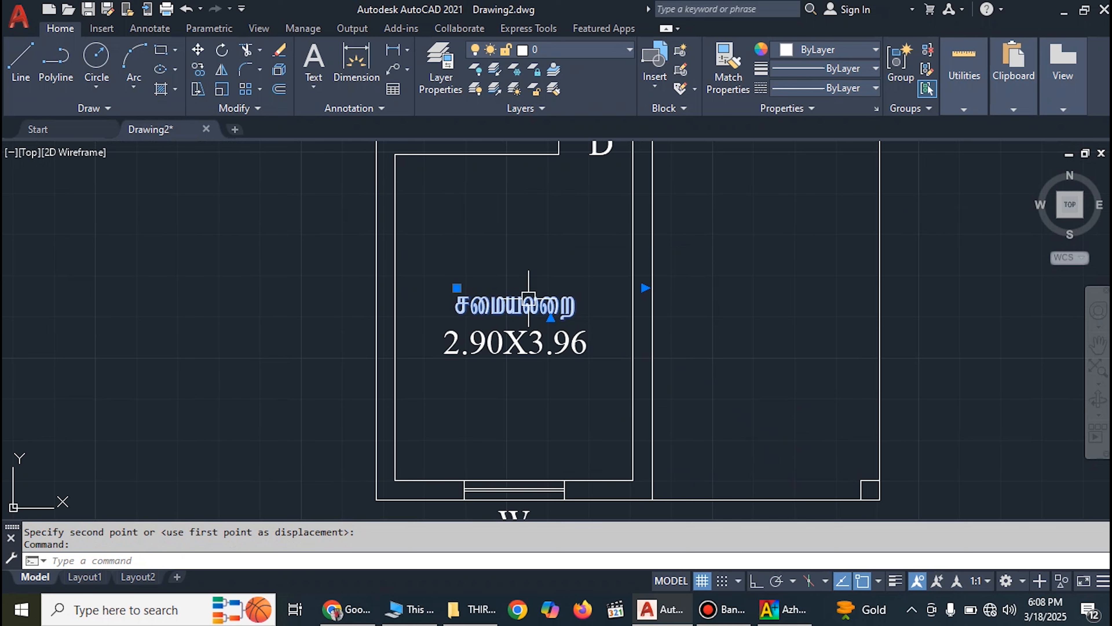
double_click(527, 309)
drag(603, 314, 464, 308)
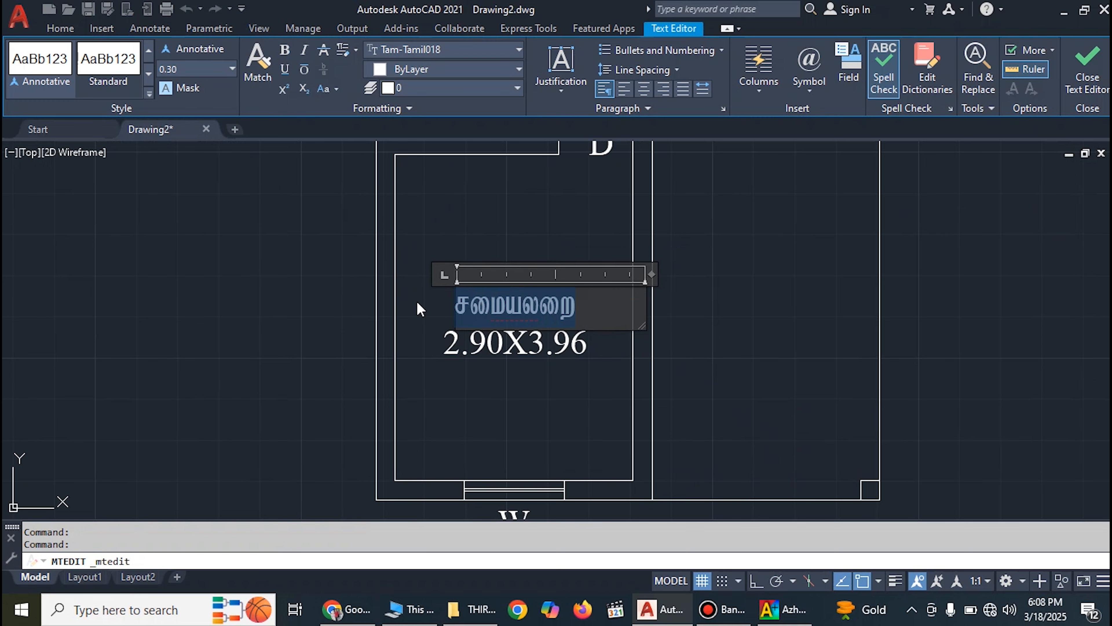
text(0.4)
key(Return)
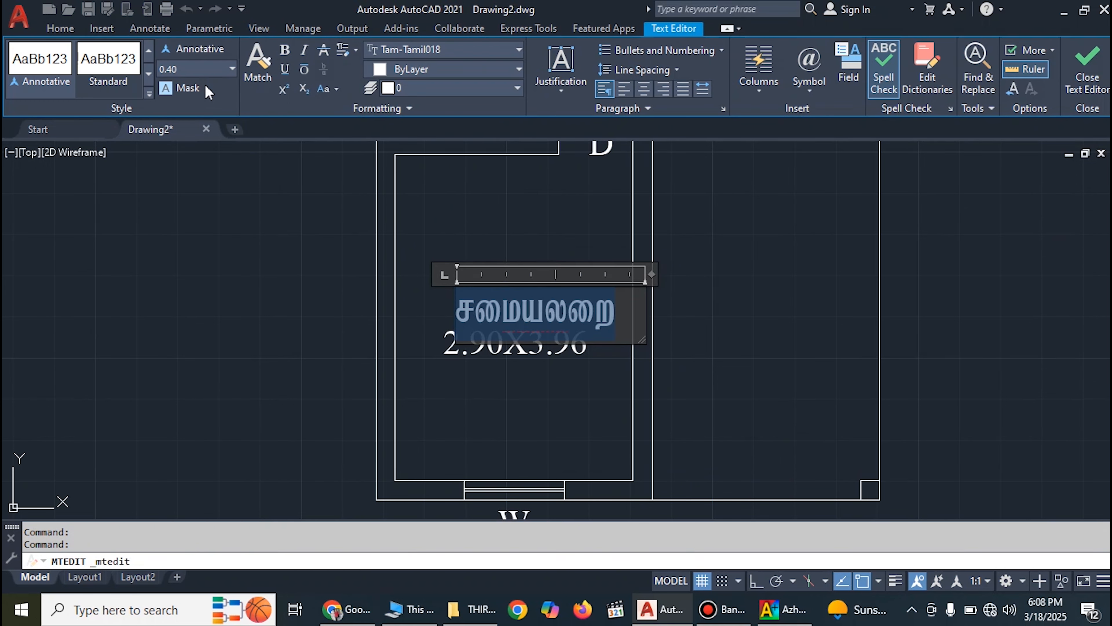
click(315, 379)
Move the enlarged Tamil kitchen label slightly up and left so it lines up over the 2.90X3.96 text
click(530, 297)
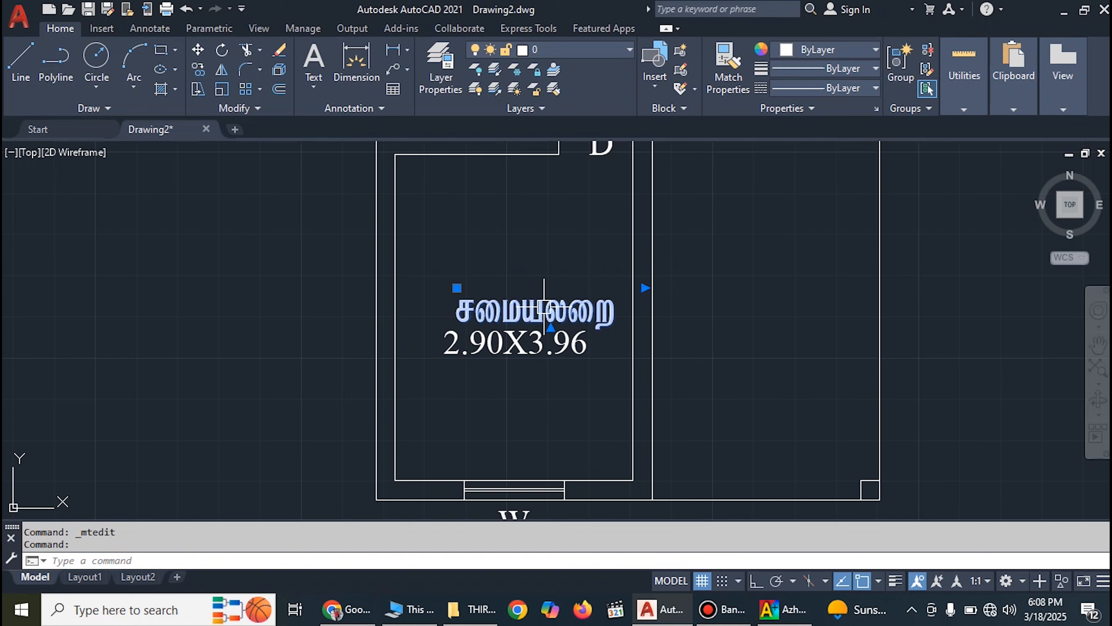
scroll(544, 309, up, 2)
text(<)
key(Return)
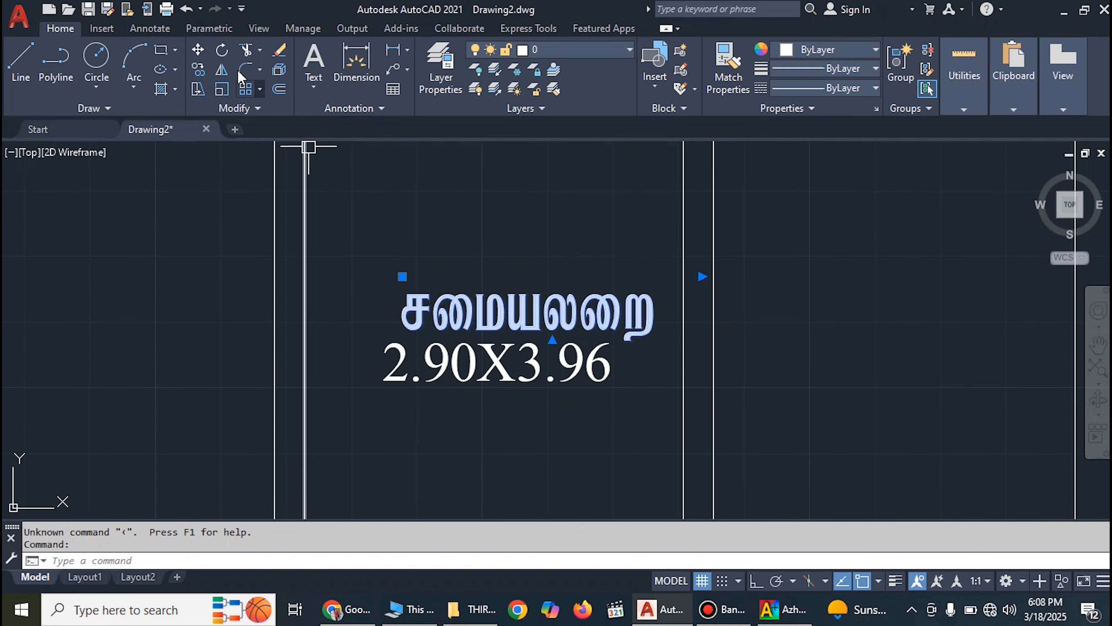
click(198, 50)
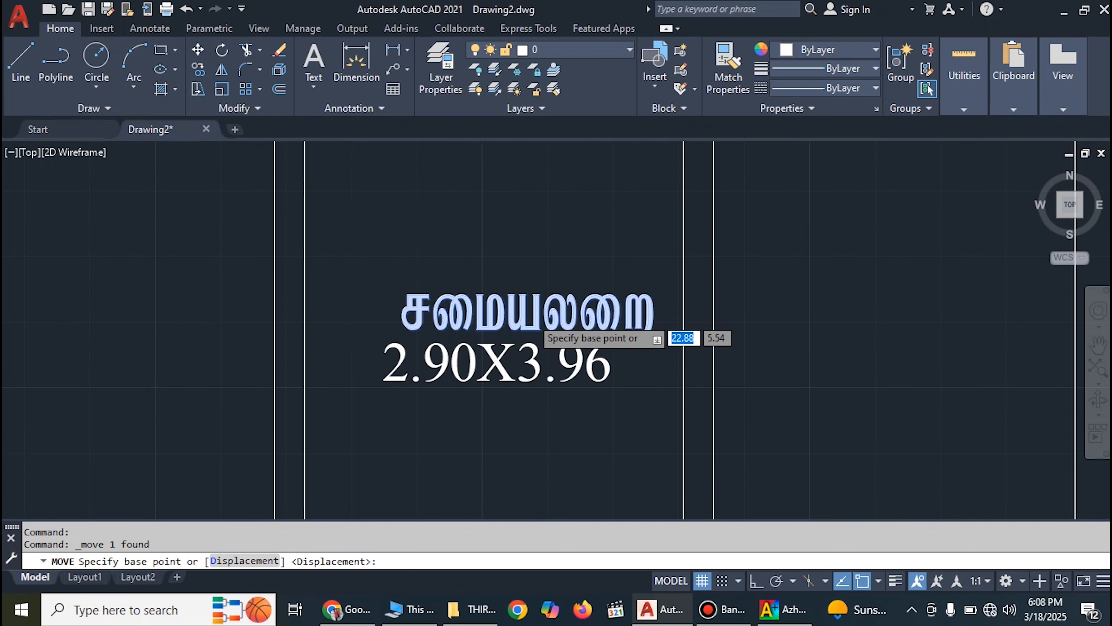
scroll(482, 306, up, 4)
click(525, 312)
click(479, 303)
scroll(698, 298, down, 4)
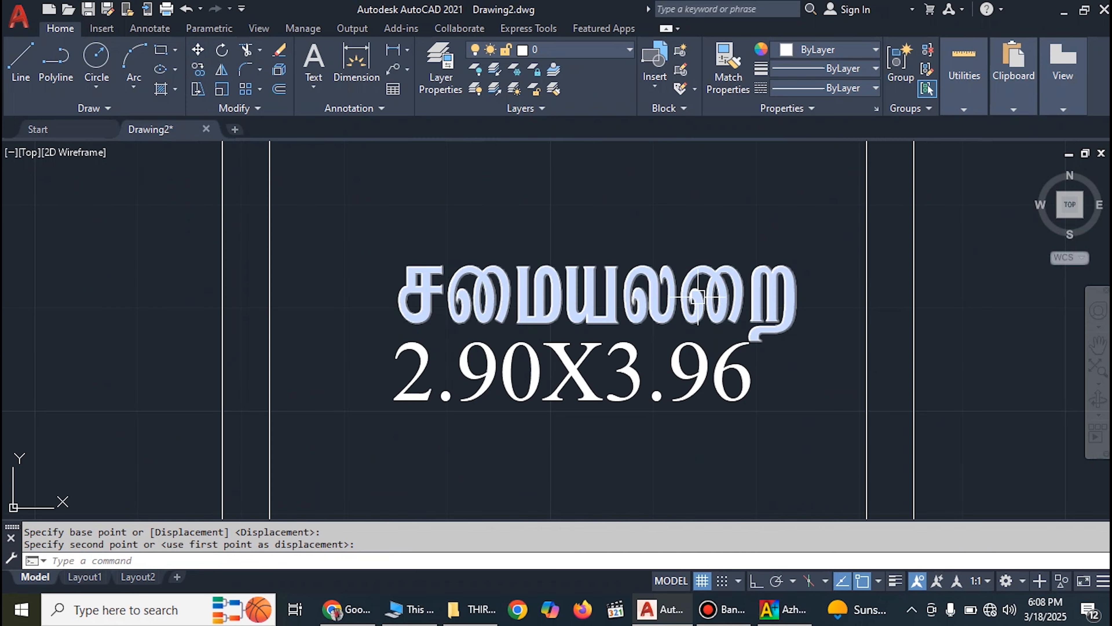
Copy the Tamil kitchen label to the space just above the DINING label
scroll(530, 381, down, 4)
scroll(543, 239, up, 3)
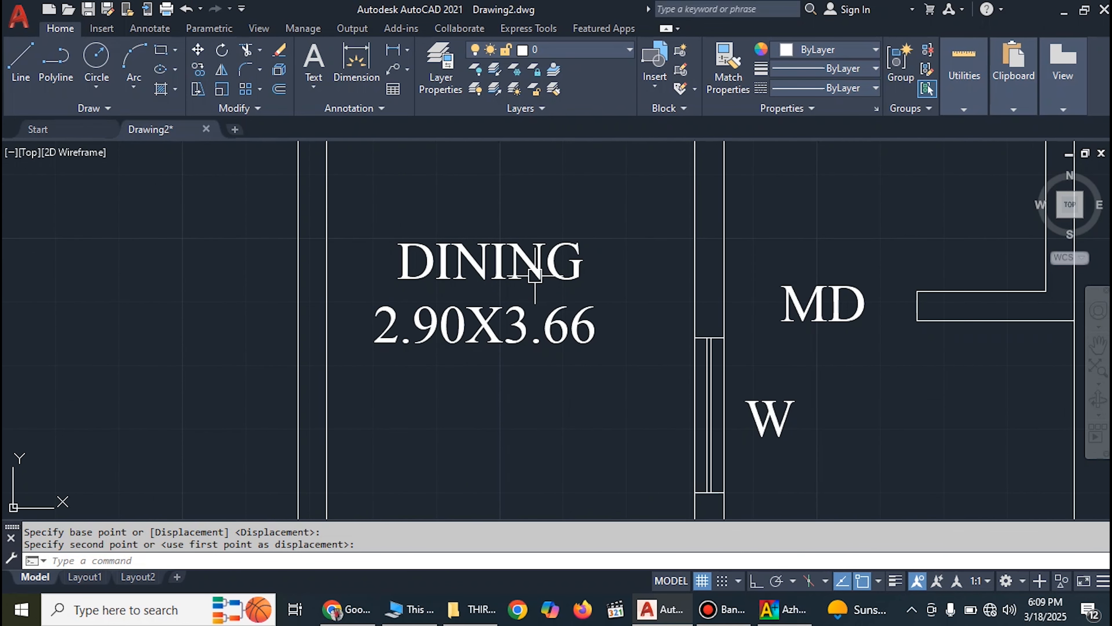
scroll(487, 263, down, 1)
scroll(486, 252, down, 4)
scroll(497, 393, up, 4)
click(499, 357)
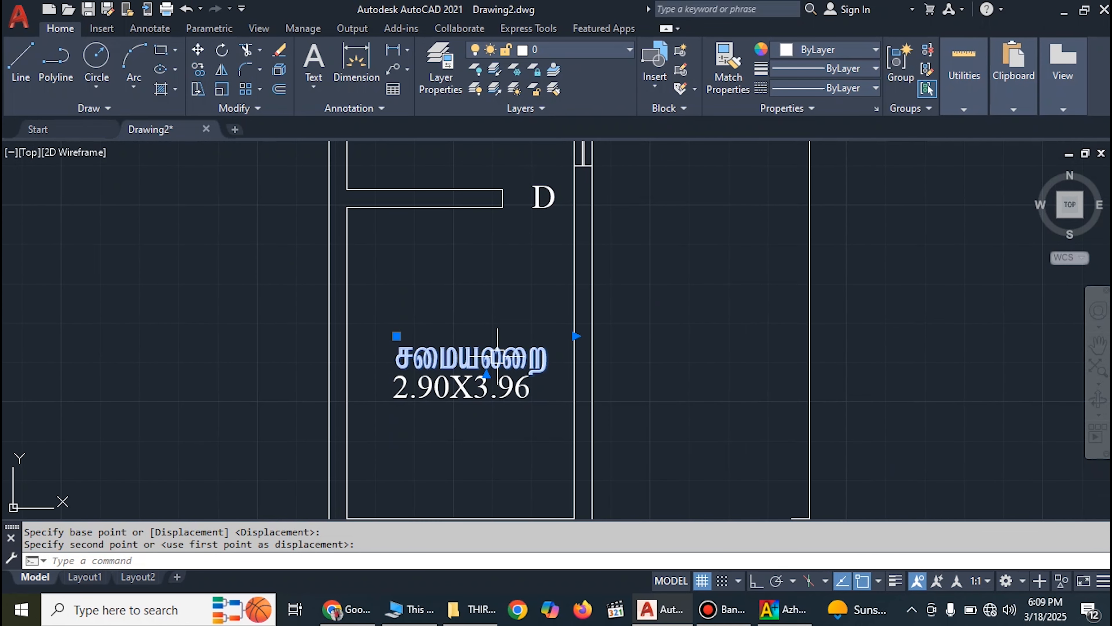
click(202, 71)
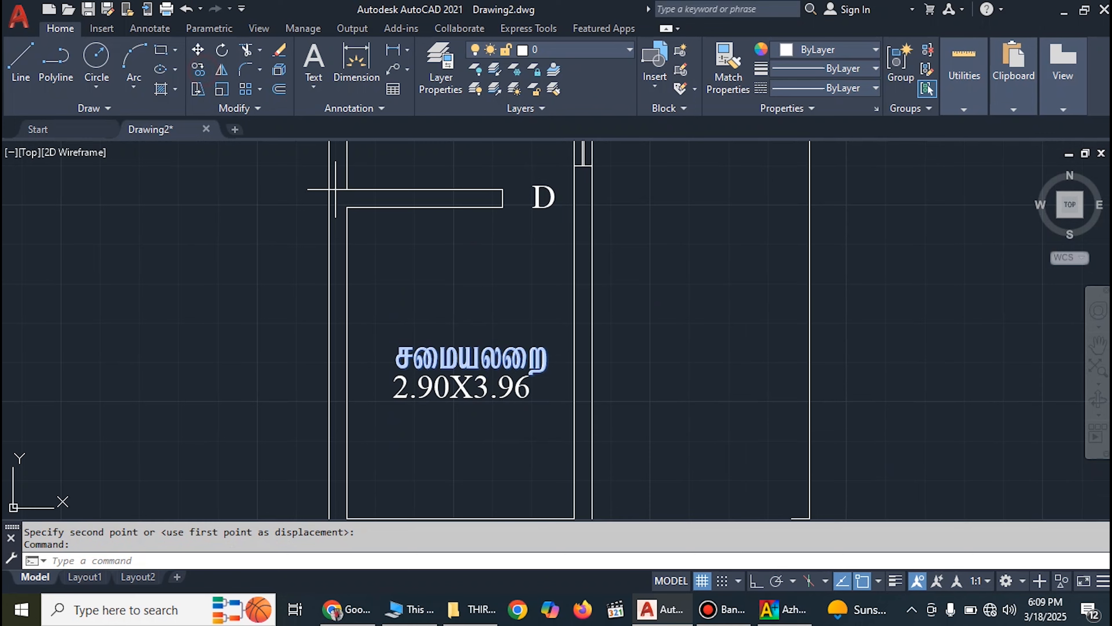
click(492, 355)
scroll(493, 434, down, 6)
scroll(501, 313, up, 4)
scroll(498, 327, up, 2)
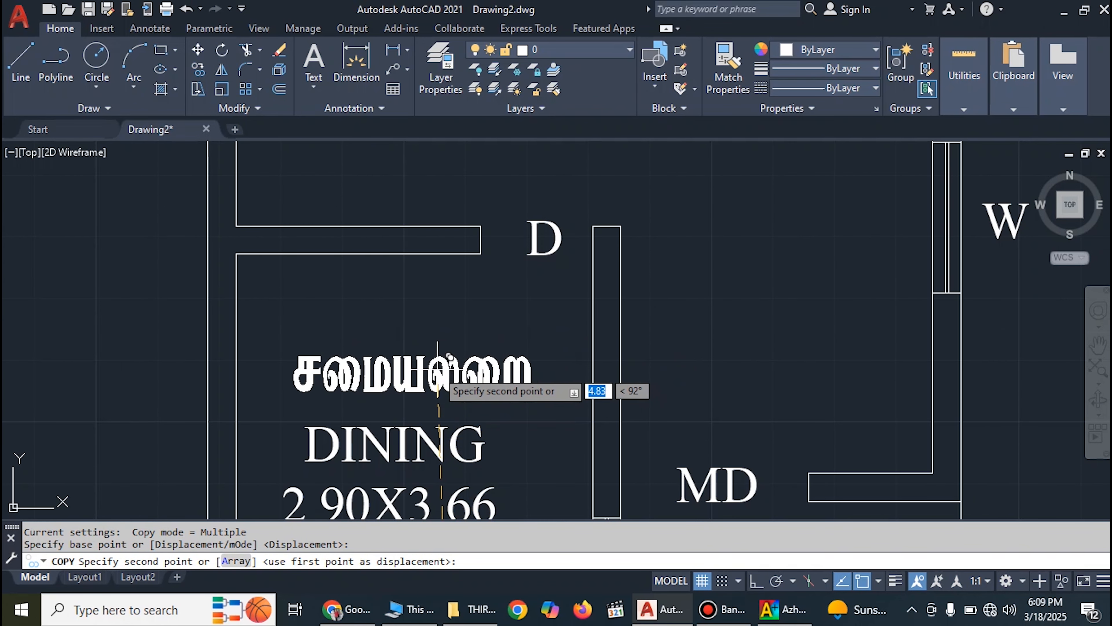
click(435, 380)
right_click(435, 381)
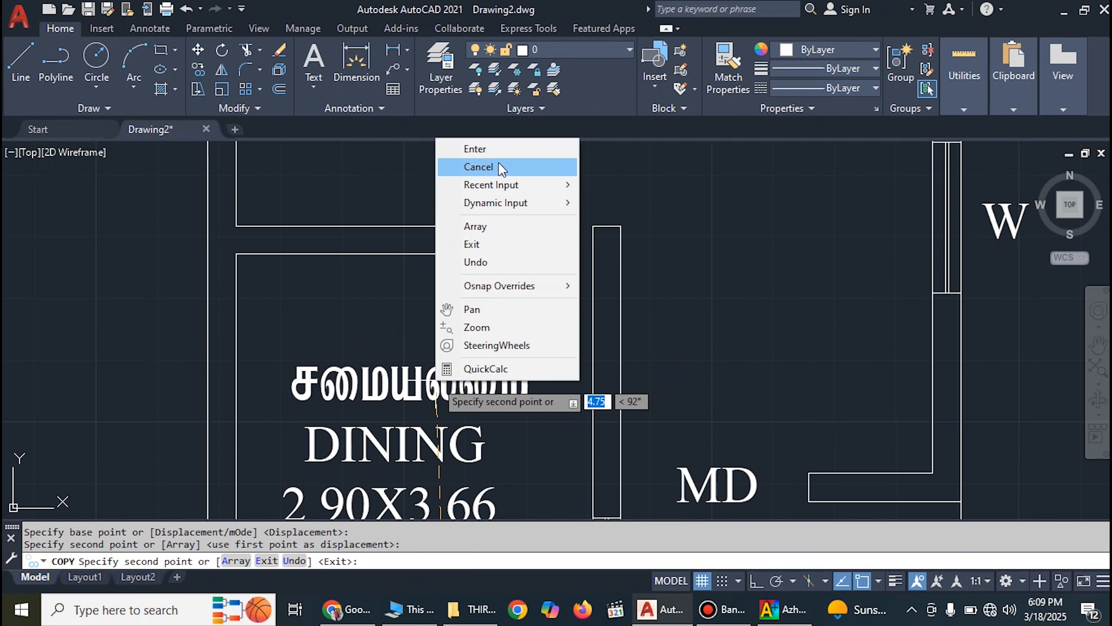
click(460, 148)
Change the text of the copy above DINING to சாப்பாட்டு அறை and widen its text frame so it fits on one line
double_click(513, 390)
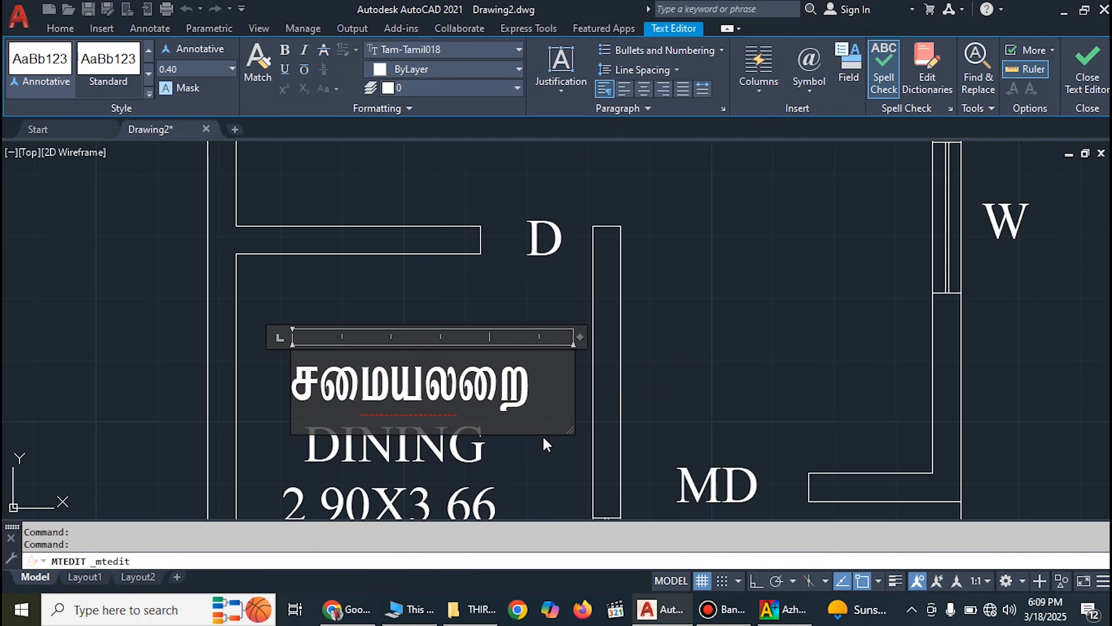
key(ctrl+a)
text(சா)
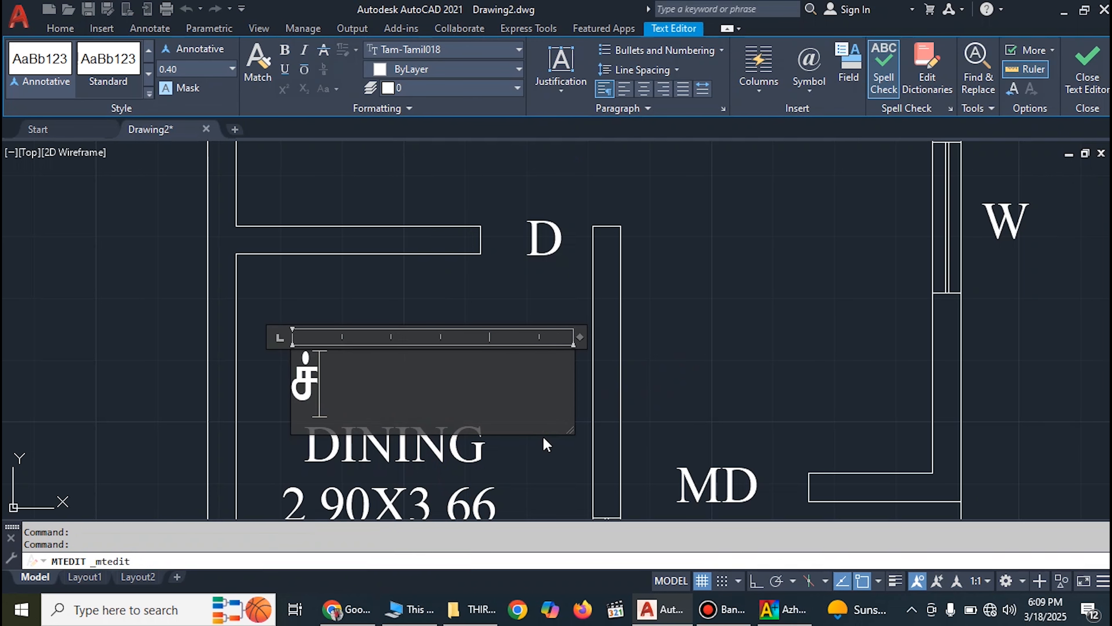
text(ப்)
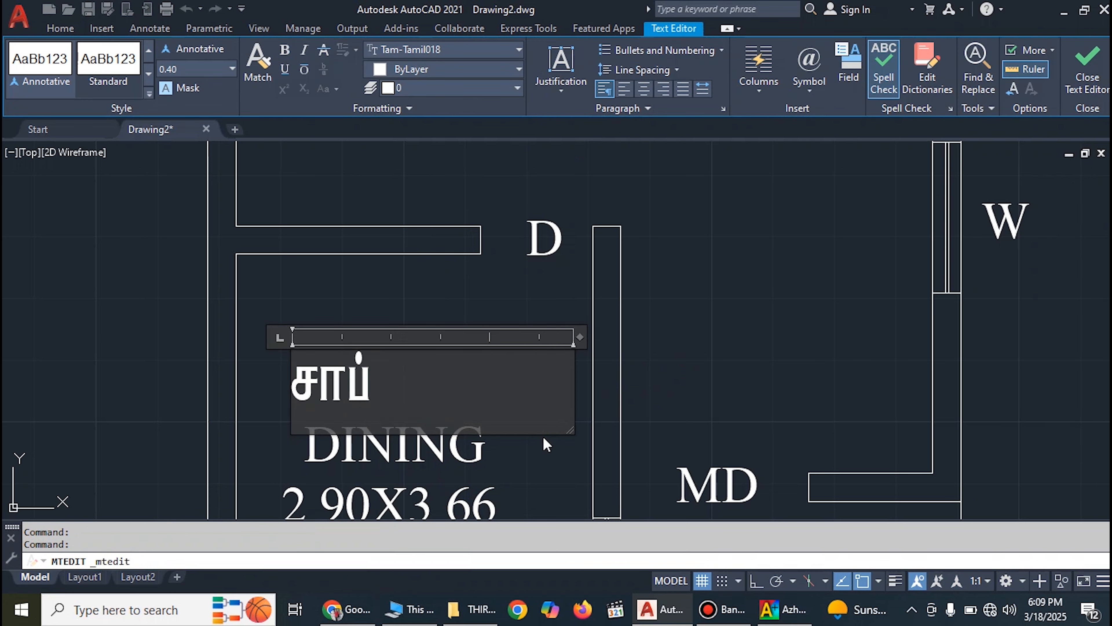
text(பாட்டு அறை)
drag(580, 336, 718, 336)
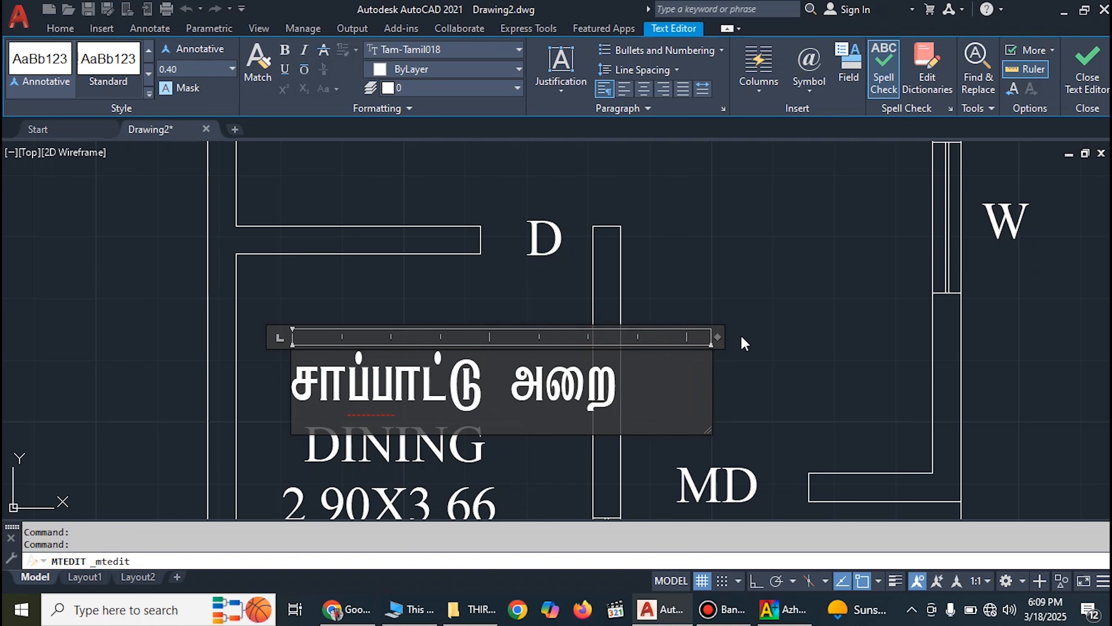
click(812, 362)
Move the சாப்பாட்டு அறை label left and into the place of the DINING label above the 2.90X3.66 text
click(538, 393)
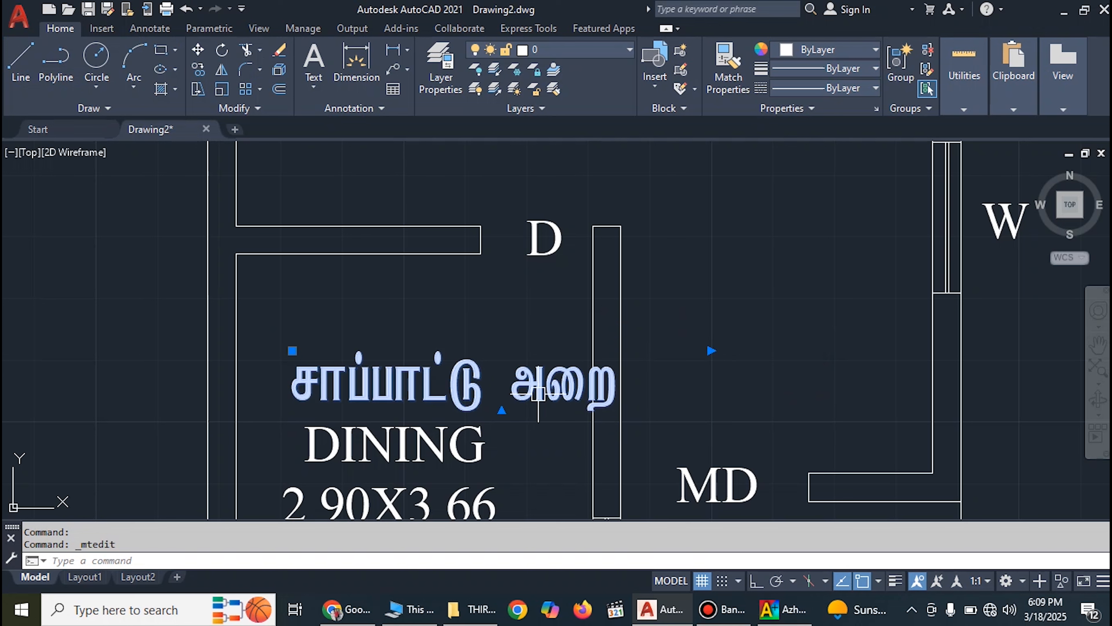
click(198, 49)
scroll(411, 375, up, 3)
click(451, 375)
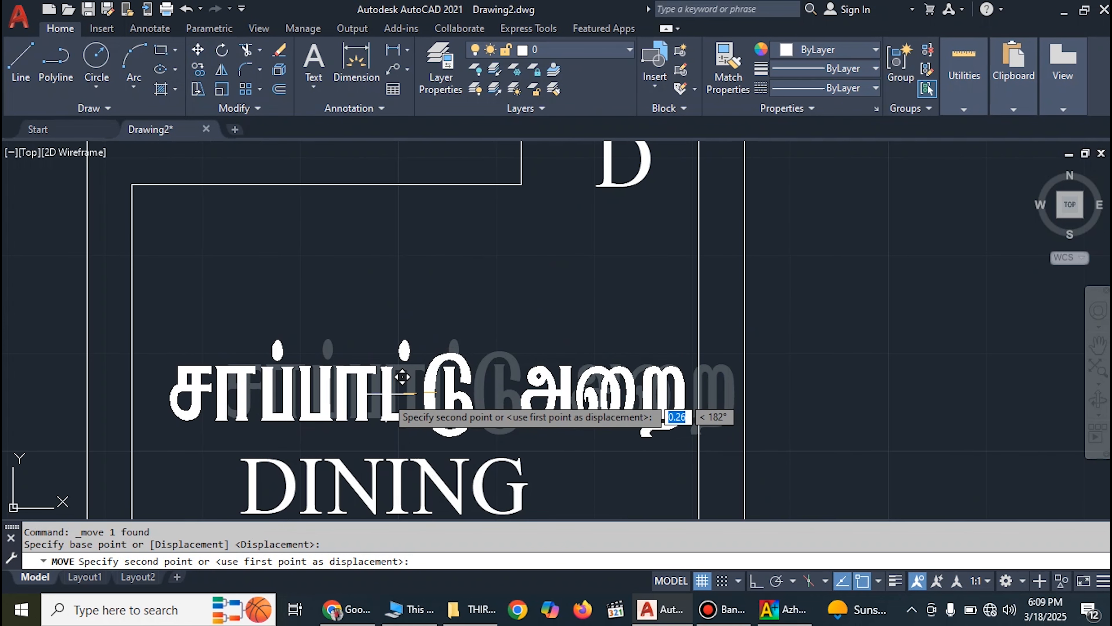
click(398, 386)
scroll(399, 385, down, 4)
scroll(481, 343, up, 4)
scroll(481, 342, down, 4)
scroll(490, 254, up, 2)
scroll(481, 275, up, 3)
scroll(402, 267, down, 6)
scroll(397, 416, up, 2)
Copy the சாப்பாட்டு அறை label to the space just above the HALL label
click(398, 418)
click(198, 69)
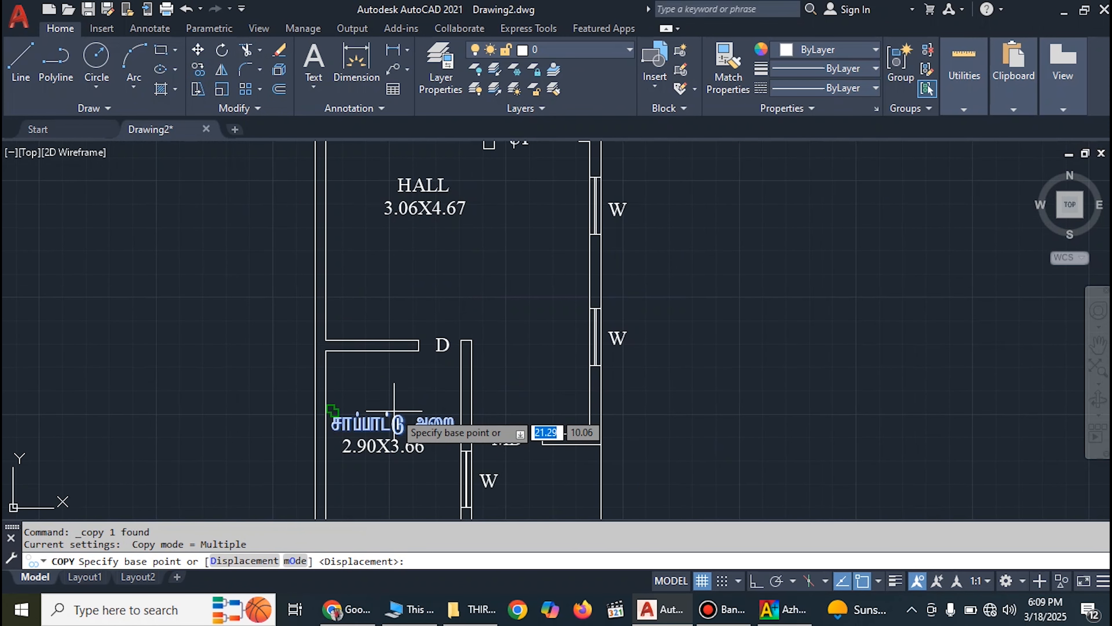
click(394, 411)
scroll(410, 385, up, 5)
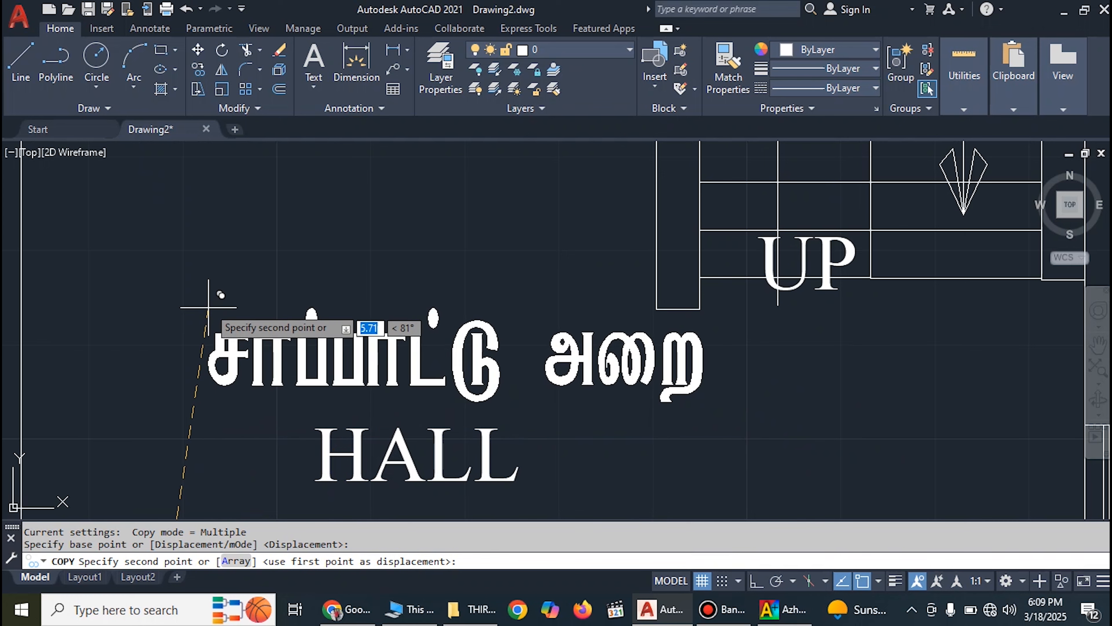
click(208, 307)
scroll(210, 304, up, 3)
right_click(211, 304)
click(293, 312)
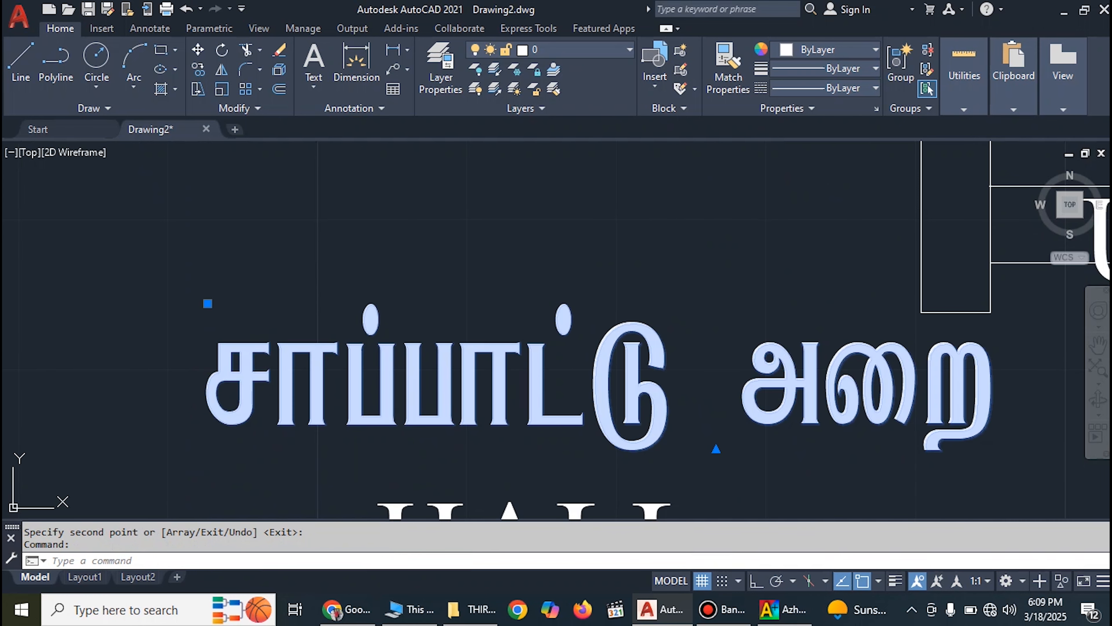
Change the copied label's text to முகப்புக்கூடம் and put it in place of HALL above the 3.06X4.67 text
double_click(831, 396)
drag(832, 399, 510, 404)
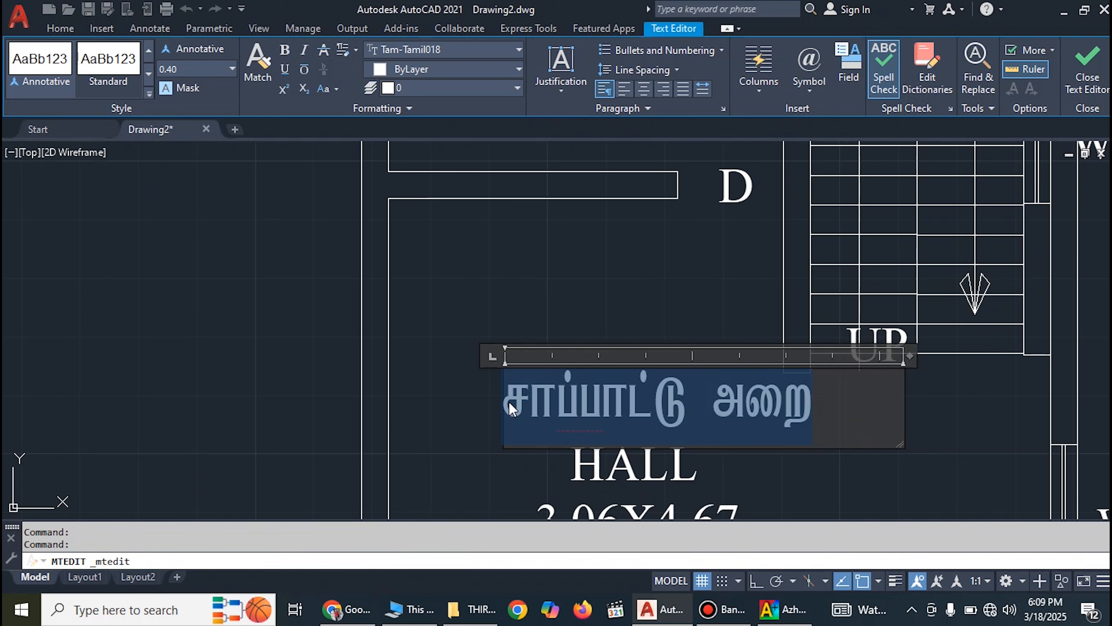
text(முகப்புக்கூடம்)
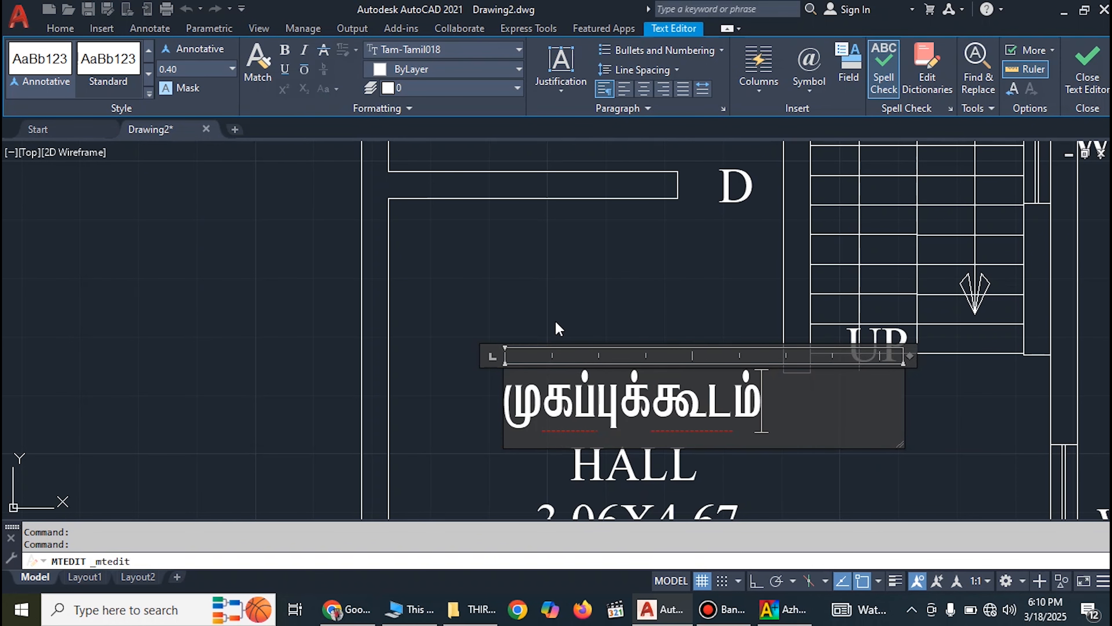
click(556, 329)
scroll(569, 432, up, 2)
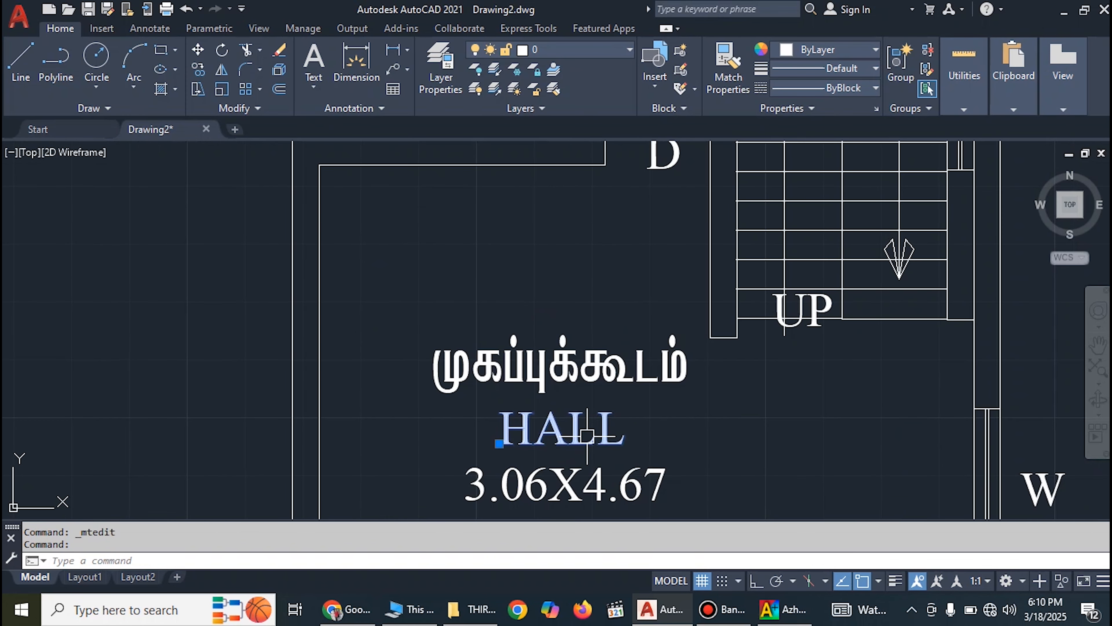
scroll(587, 435, down, 4)
scroll(543, 306, up, 4)
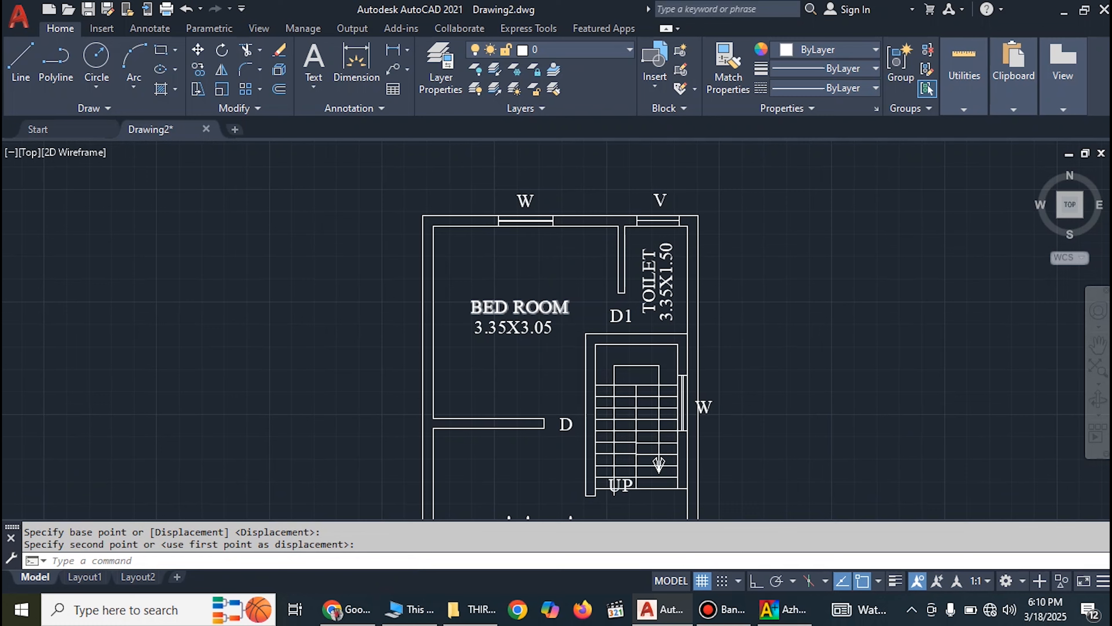
Replace the BED ROOM label above the 3.35X3.05 text with the Tamil text படுக்கையறை
click(543, 306)
right_click(543, 308)
click(584, 299)
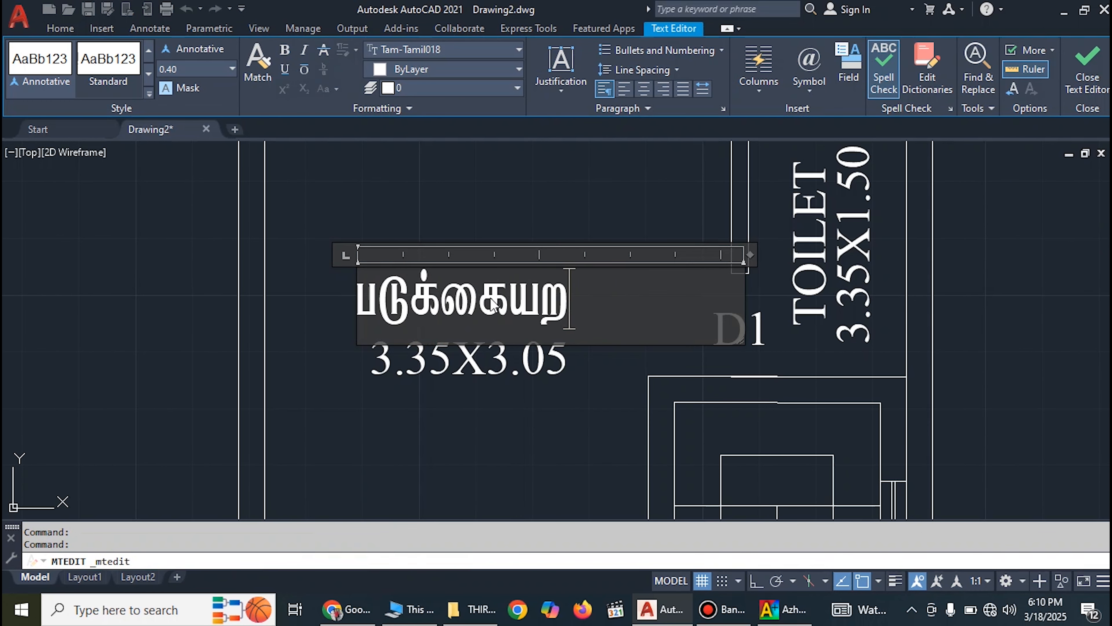
text(ை)
click(568, 211)
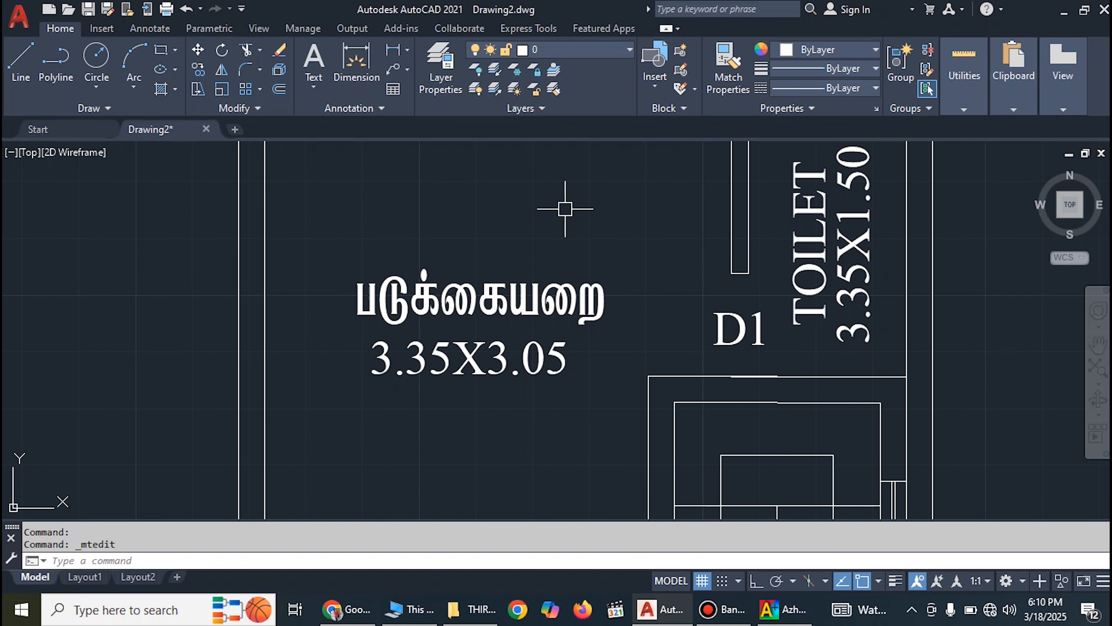
Create the Tamil toilet label கழிப்பறை from a label copy in the empty area to the right of the plan
scroll(568, 211, down, 3)
right_click(721, 240)
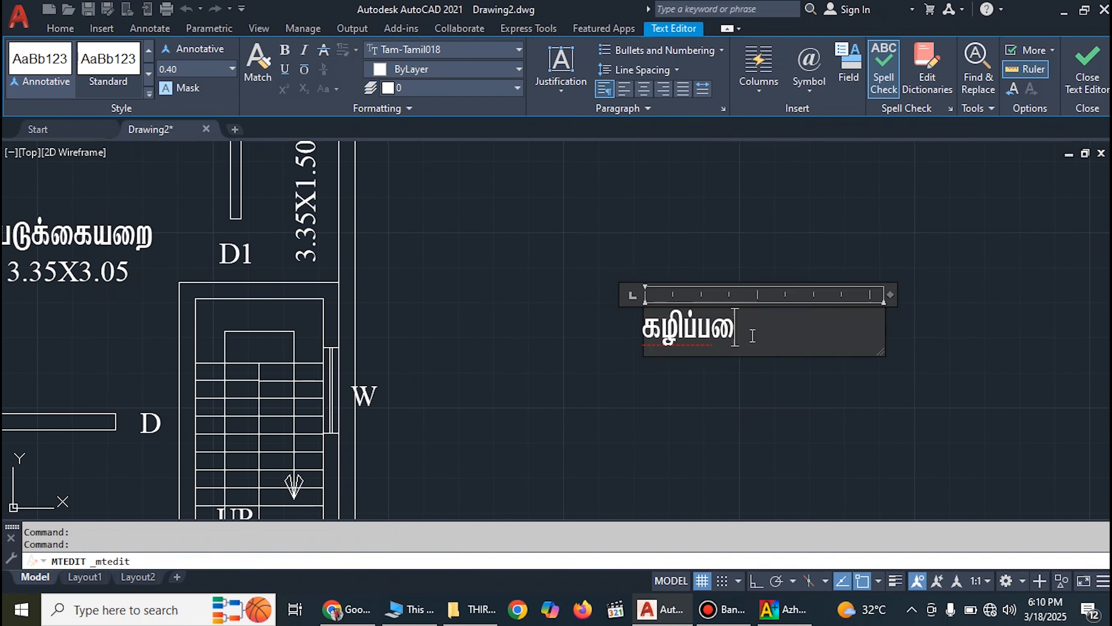
click(729, 403)
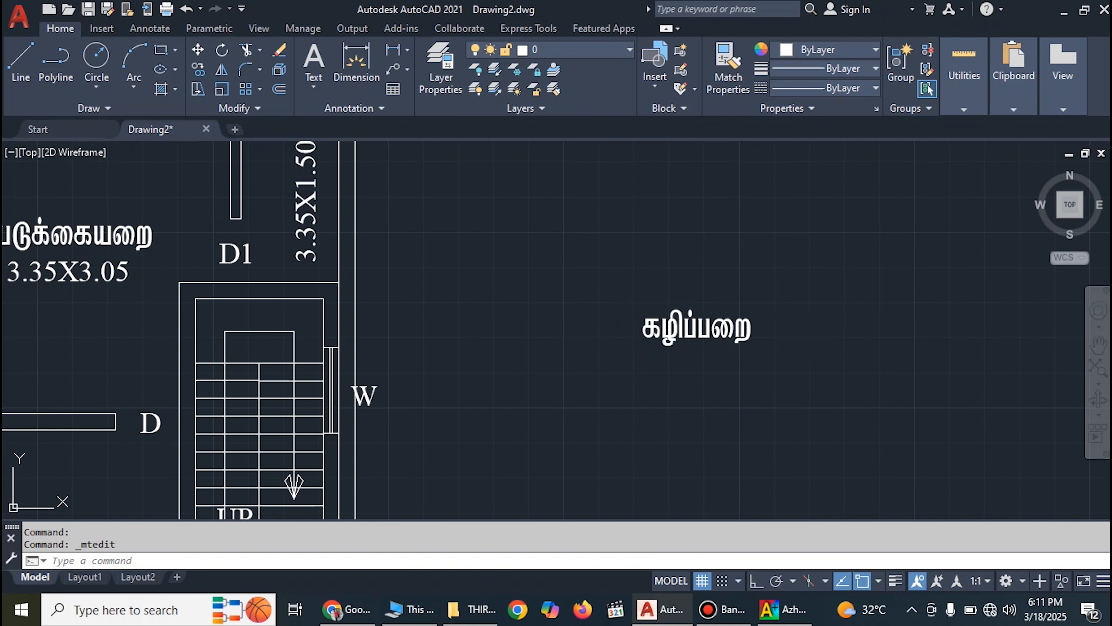
Rotate the கழிப்பறை label 90° with Ortho on so that it reads vertically
click(696, 329)
click(221, 51)
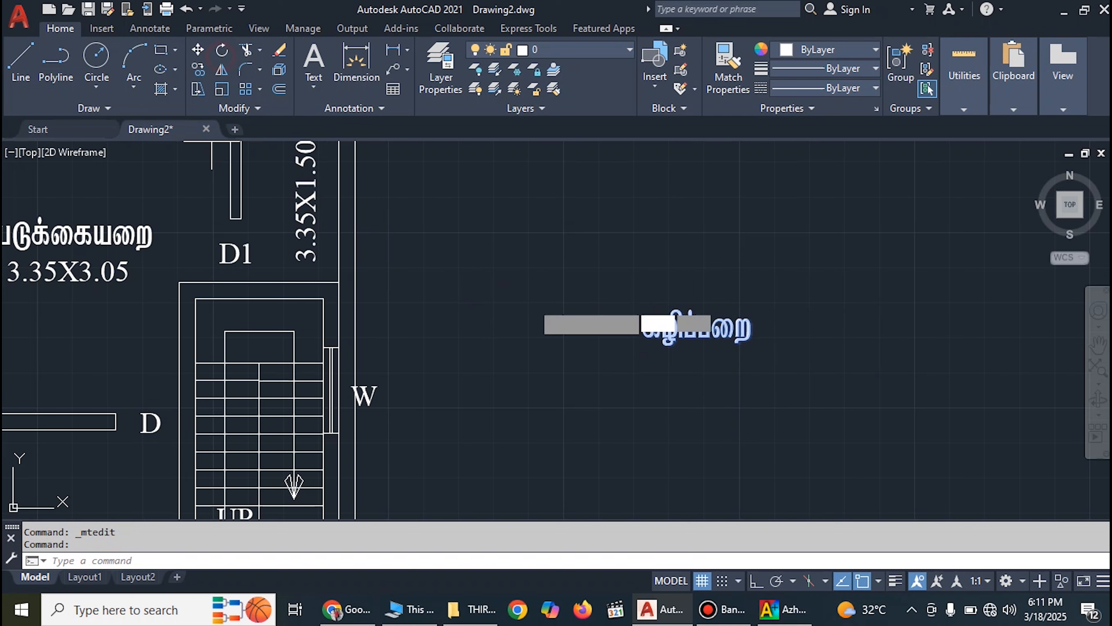
click(715, 326)
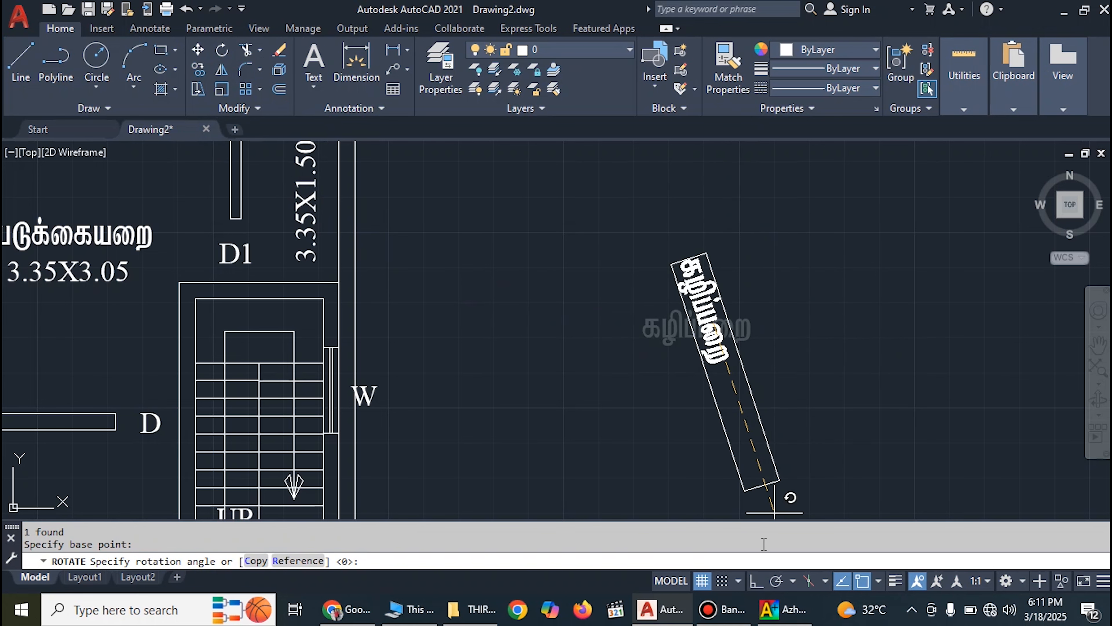
click(760, 582)
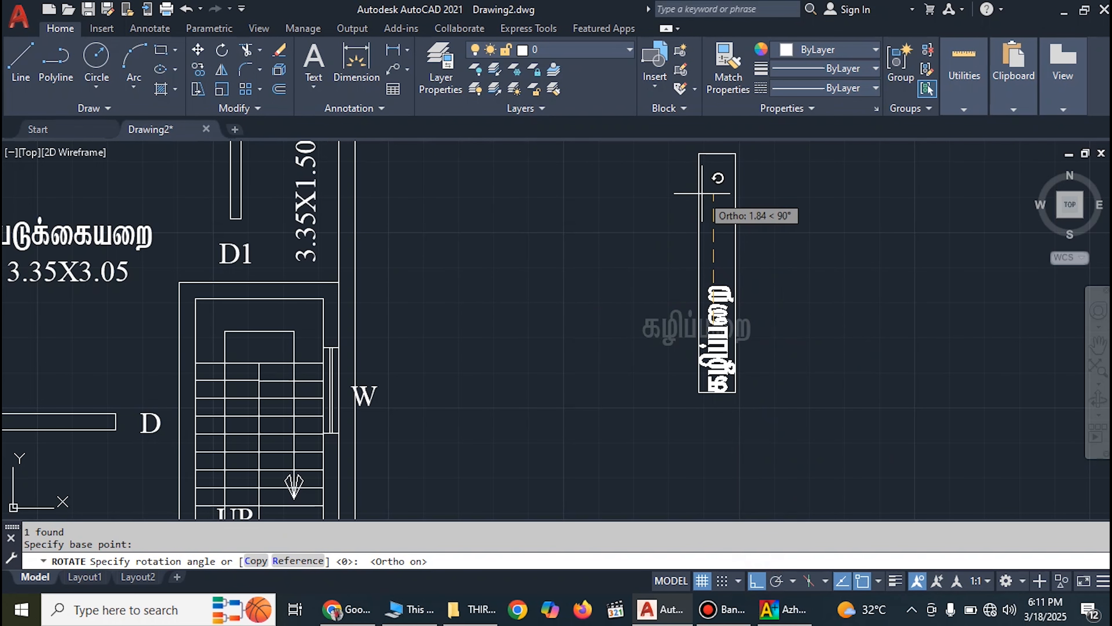
scroll(708, 213, up, 2)
click(720, 180)
scroll(743, 243, down, 4)
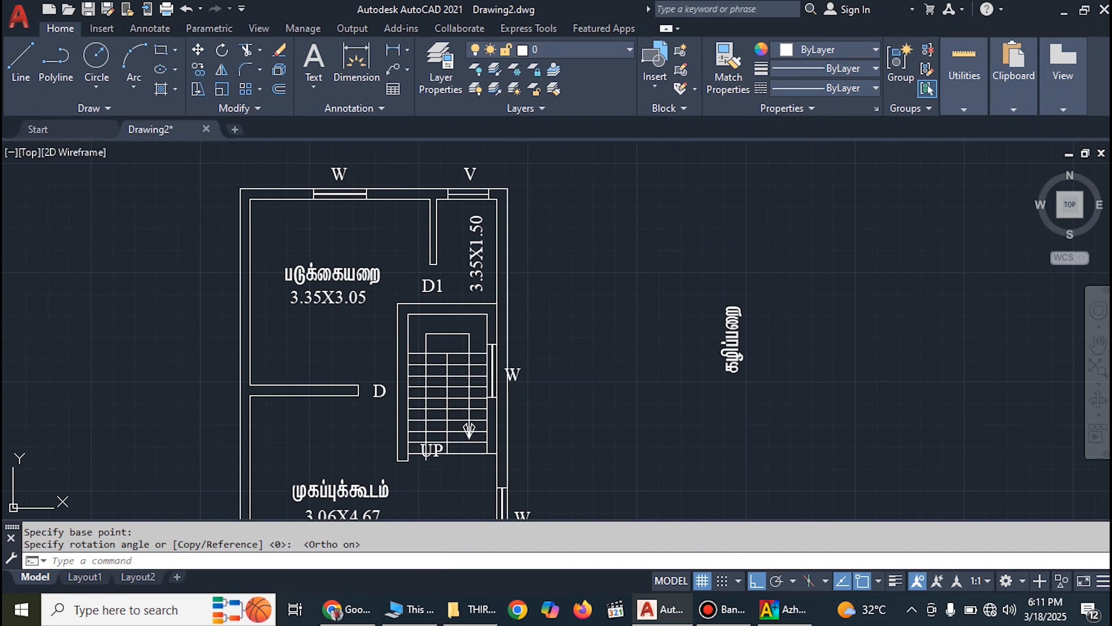
Move the vertical கழிப்பறை label with Ortho off into the toilet, just left of the vertical 3.35X1.50 text
click(754, 335)
click(726, 329)
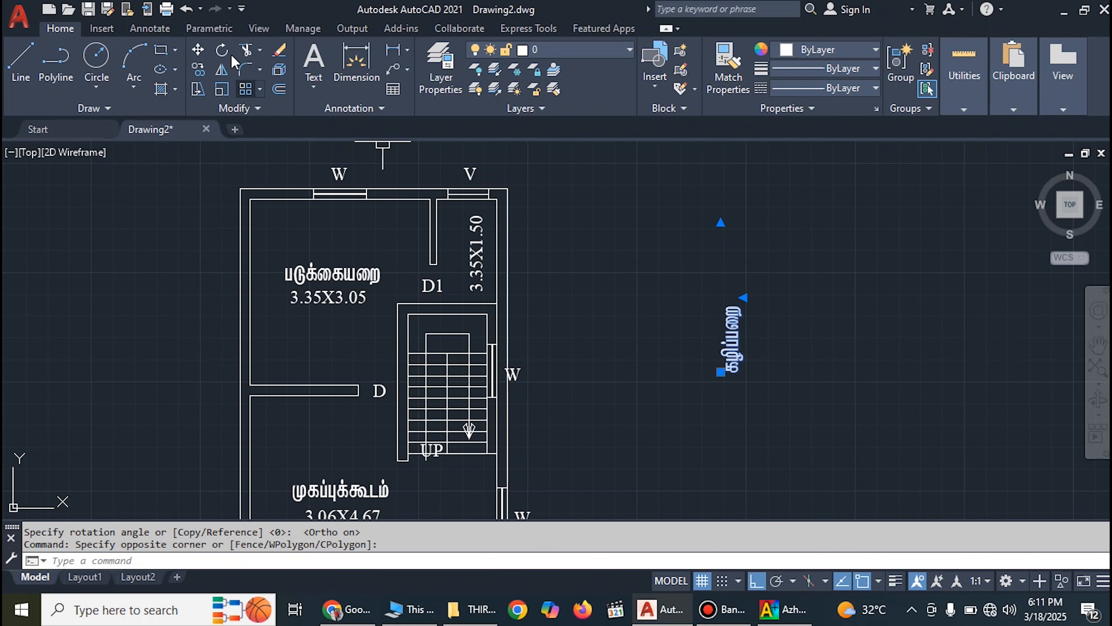
click(199, 56)
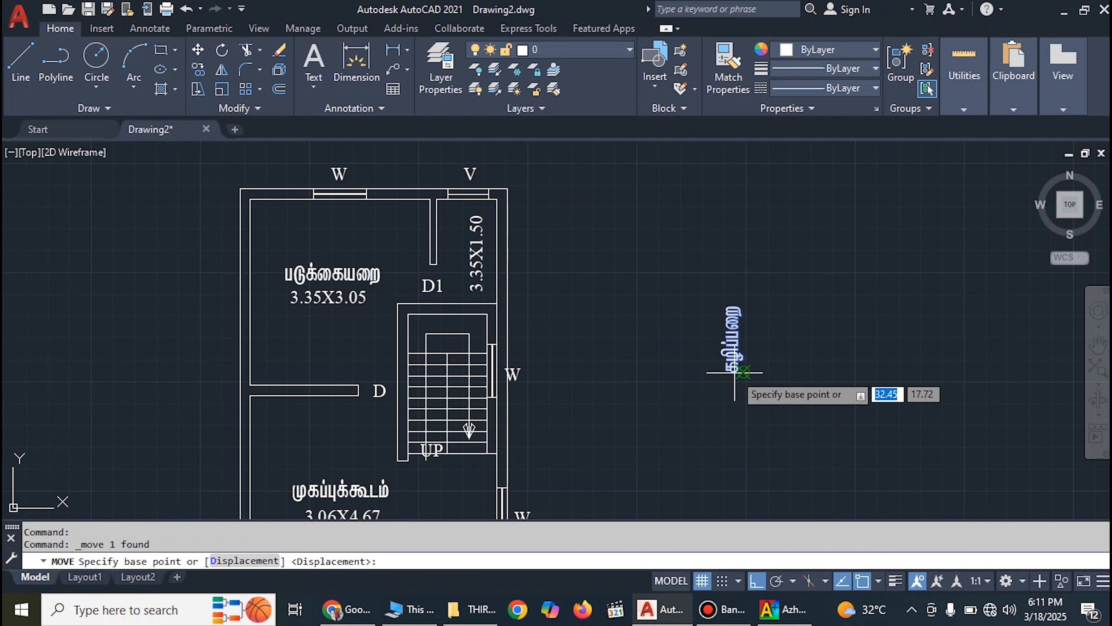
click(720, 371)
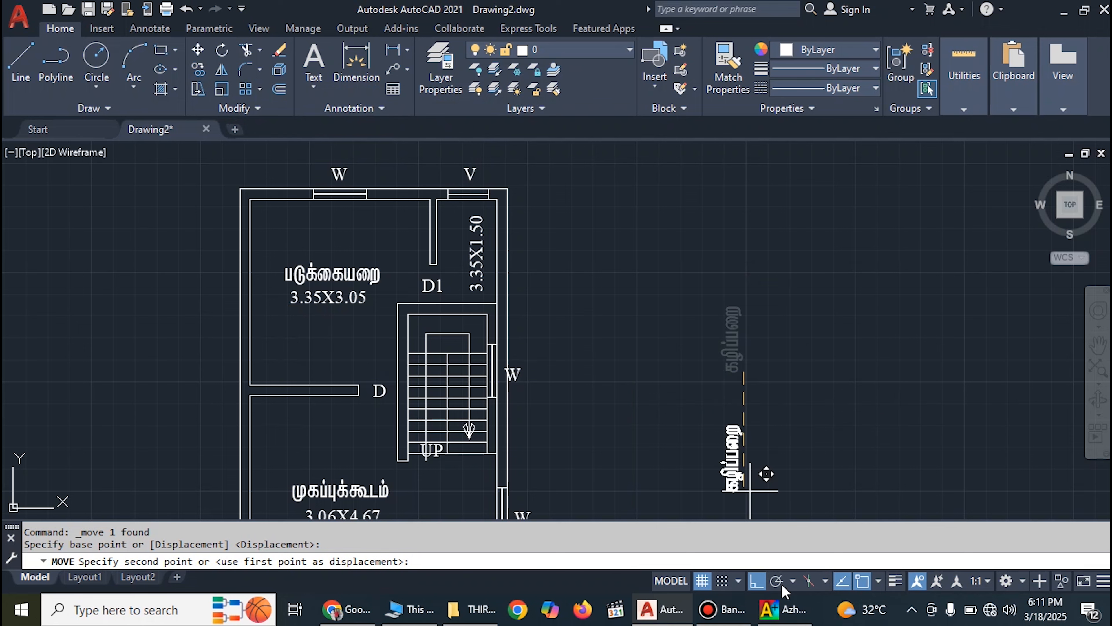
key(F8)
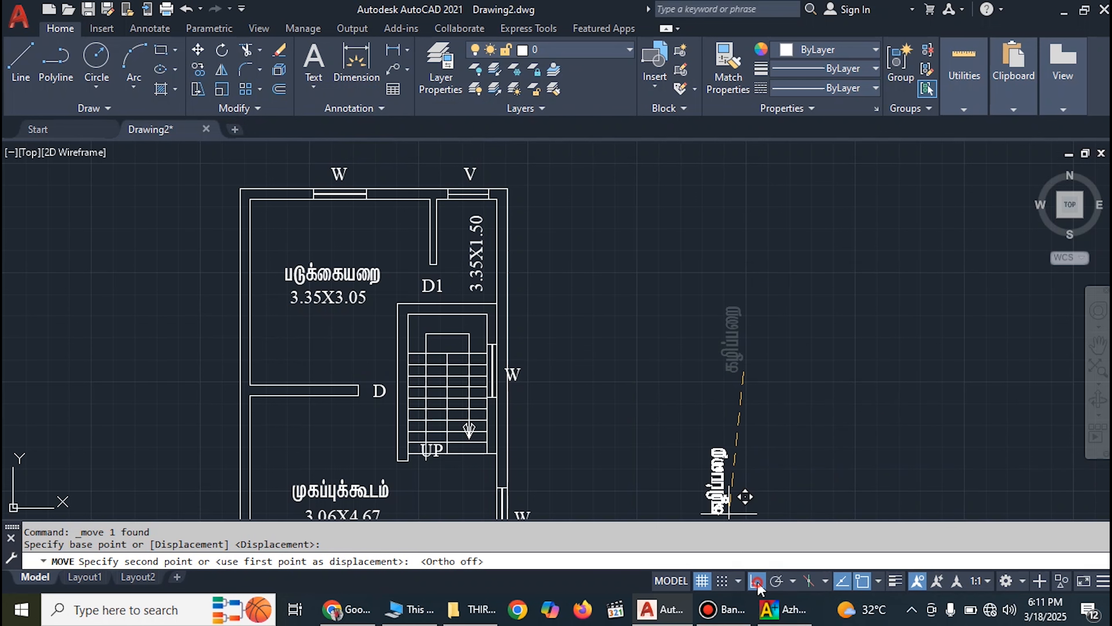
scroll(482, 264, up, 2)
scroll(464, 285, up, 2)
scroll(466, 331, down, 1)
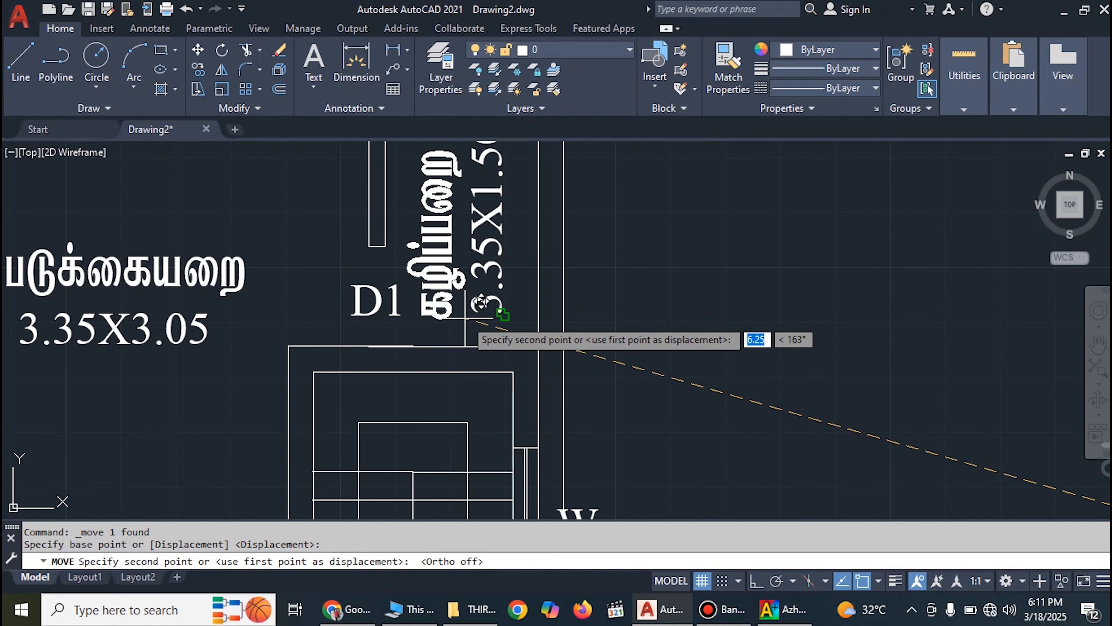
scroll(465, 334, up, 3)
scroll(464, 334, down, 3)
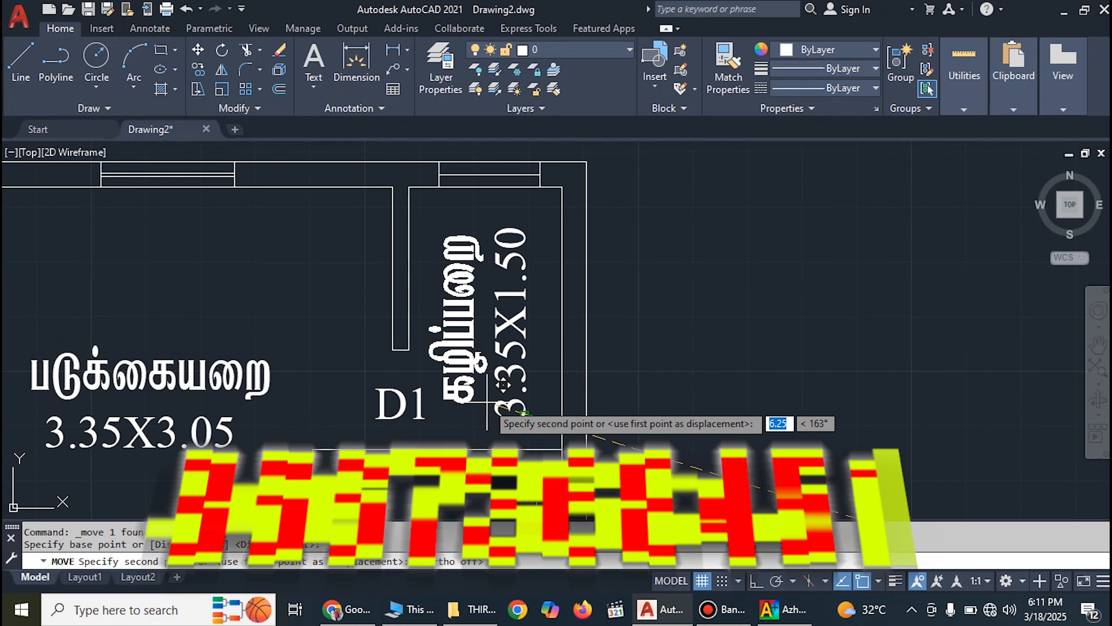
scroll(494, 392, up, 3)
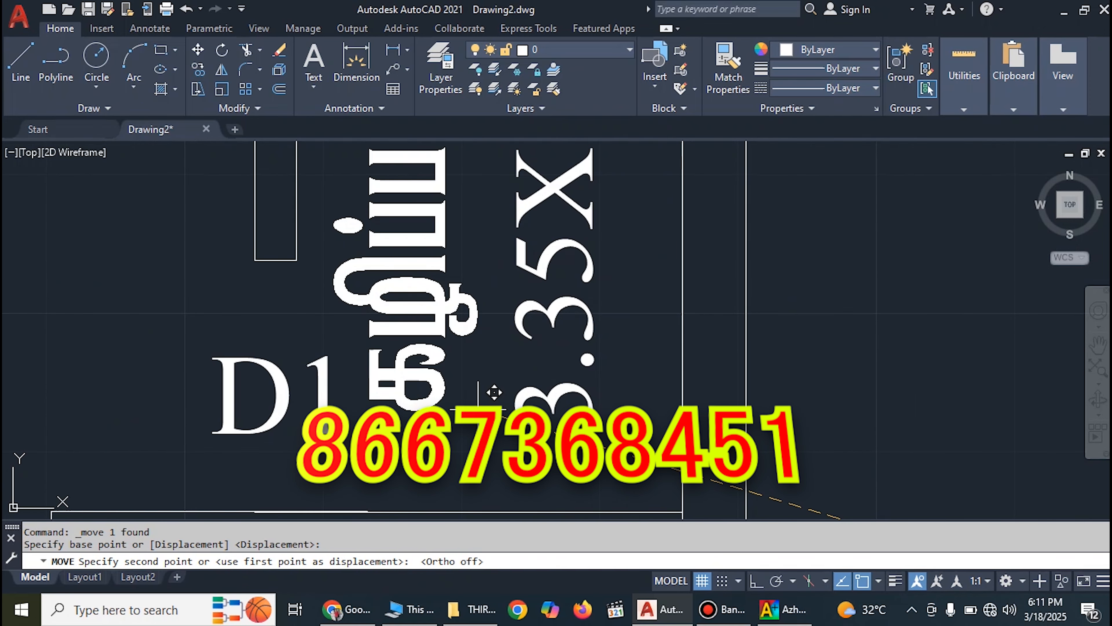
click(494, 392)
Review the Tamil room labels from the bedroom down to the kitchen across the floor plan
scroll(494, 392, down, 5)
scroll(602, 250, down, 5)
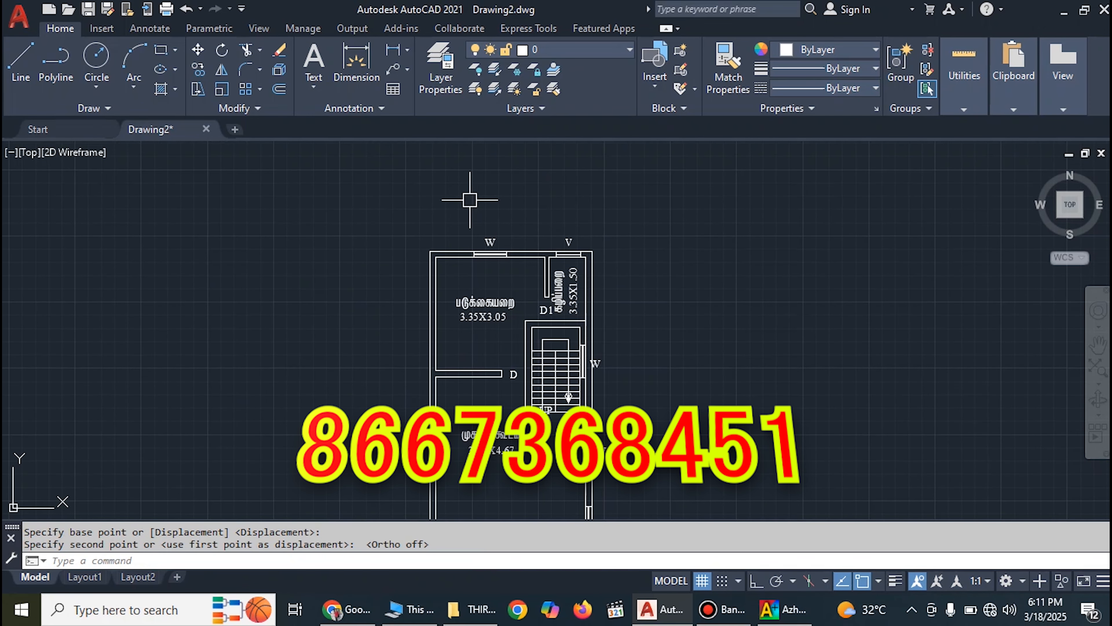
scroll(509, 216, down, 1)
mouse_move(587, 451)
middle_down()
mouse_move(576, 340)
mouse_move(606, 460)
middle_up()
scroll(589, 463, up, 3)
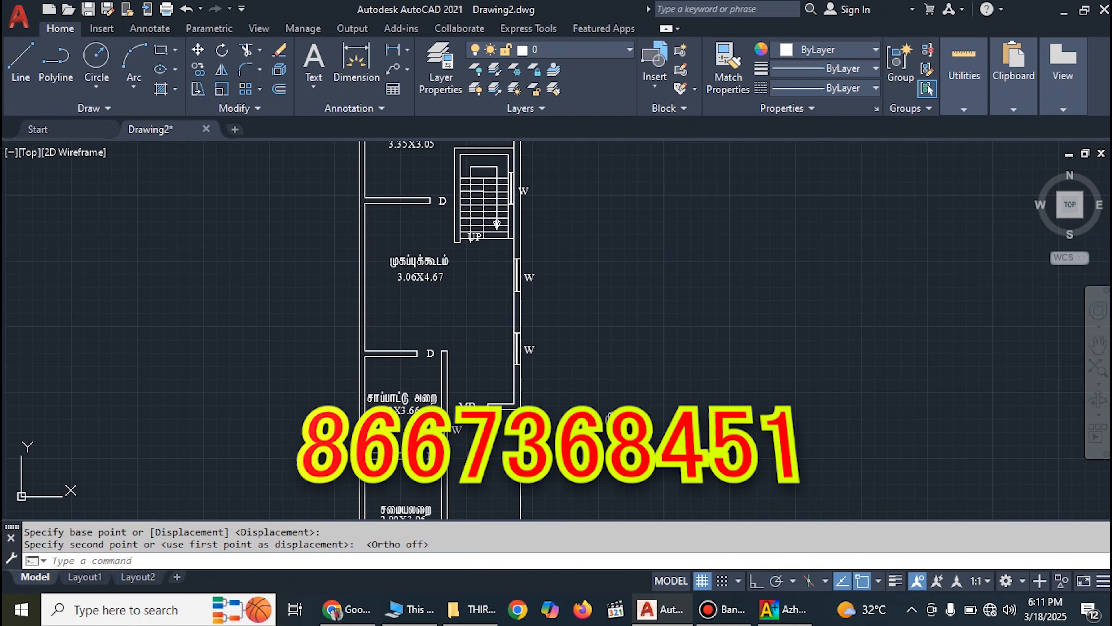
Switch to the Azhagi+ window and close it, returning to the floor plan drawing
middle_drag(602, 407, 640, 383)
scroll(640, 377, down, 3)
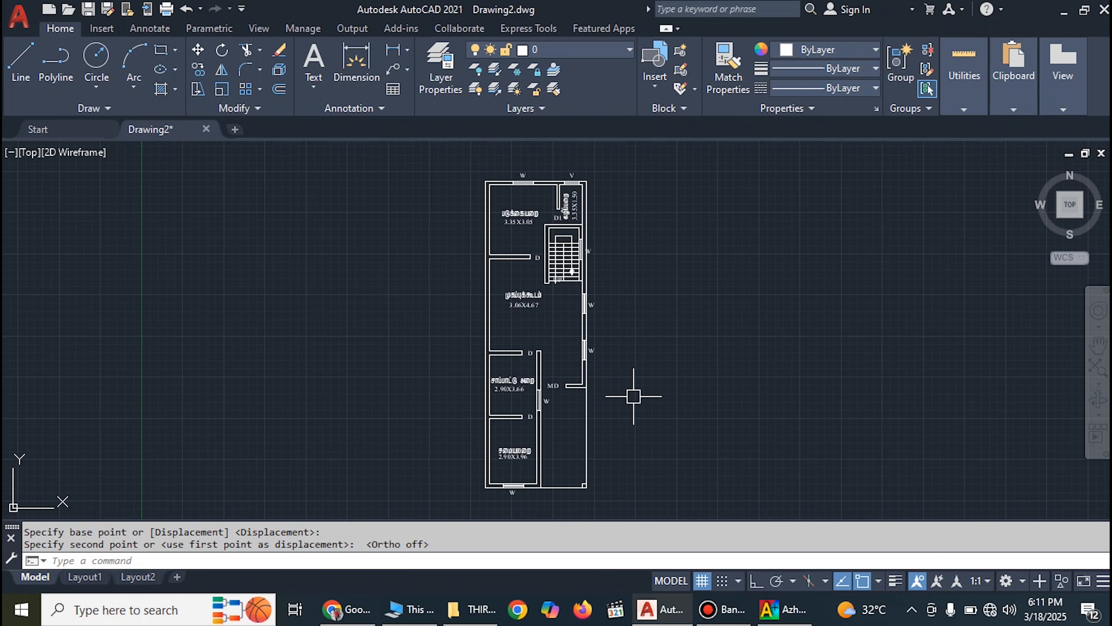
click(784, 609)
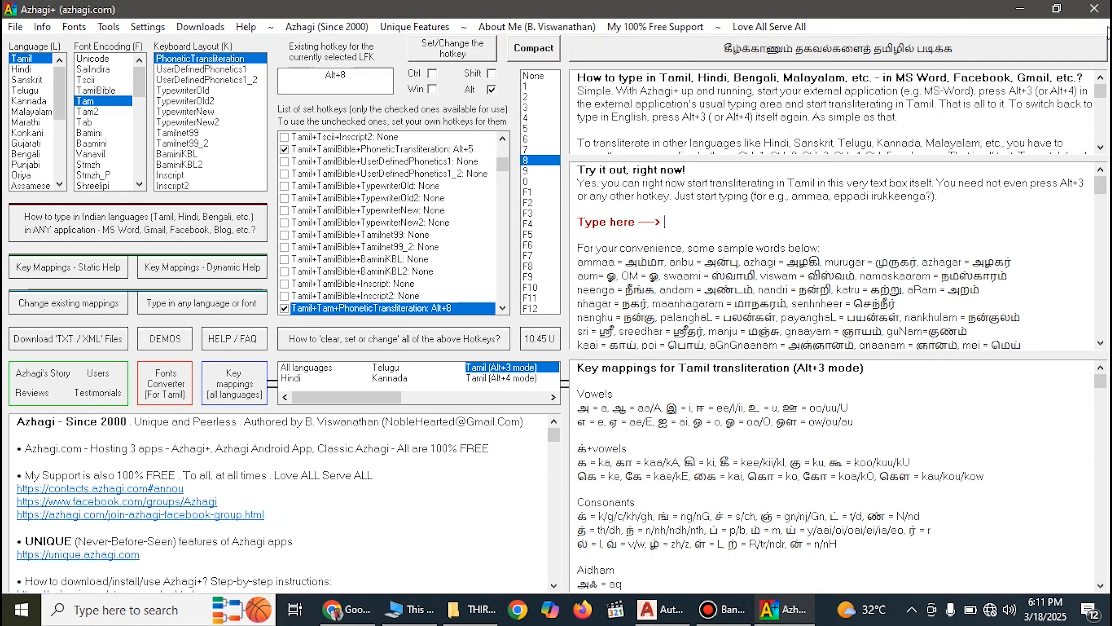
click(1094, 9)
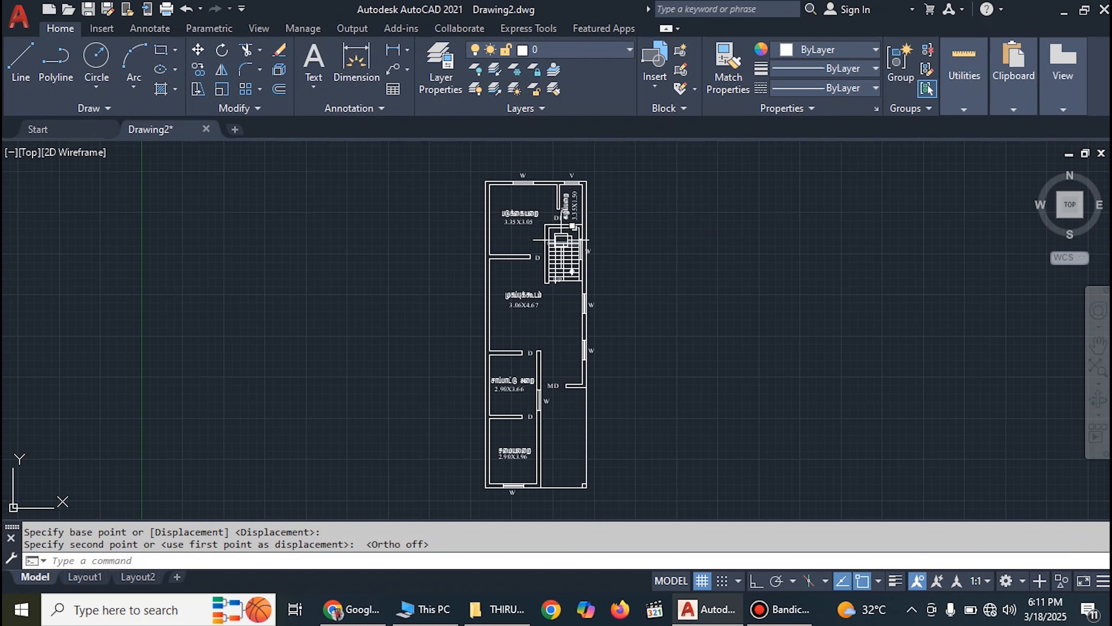
Start a plot of the drawing and load the previous plot's page setup, with DWG To PDF.pc3, ISO full bleed A4 and monochrome.ctb
key(ctrl+p)
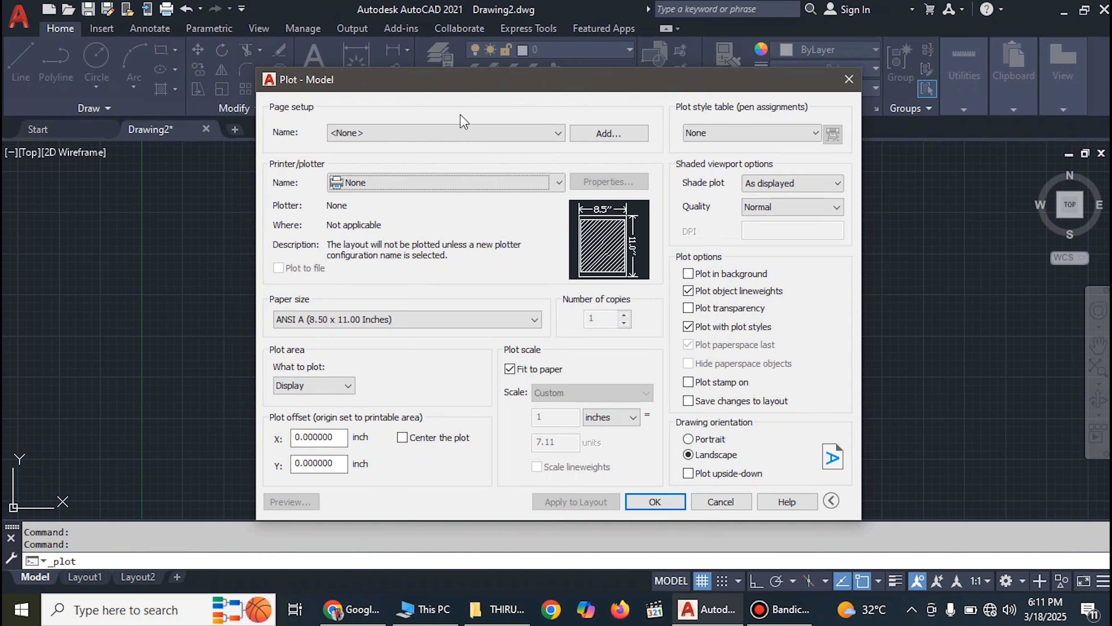
click(462, 129)
click(418, 158)
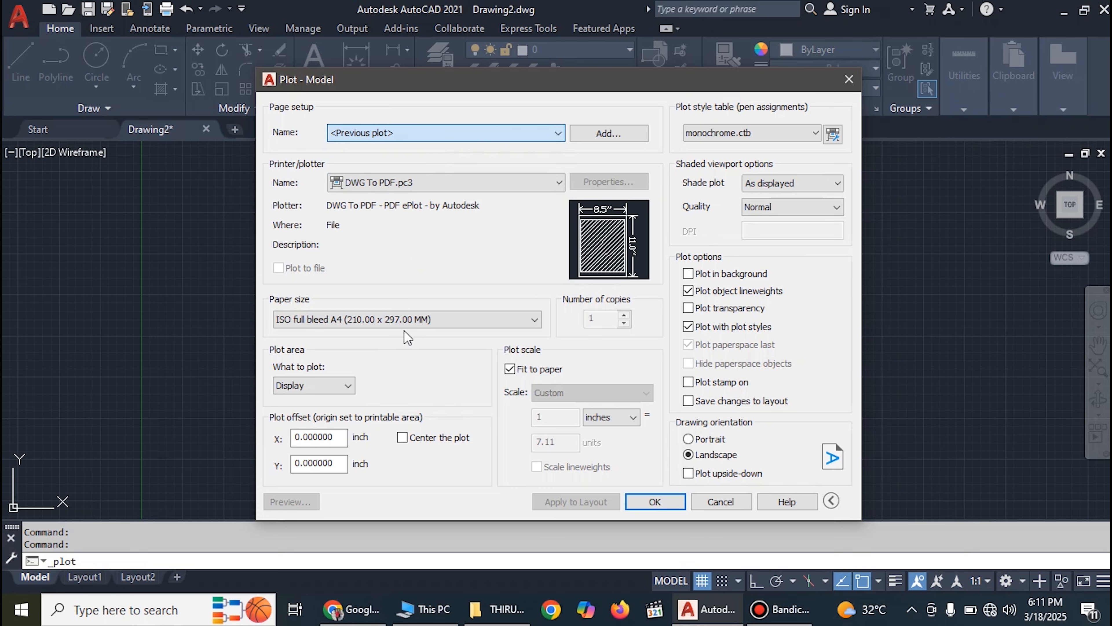
Define the plot window around the whole floor plan, set the orientation to portrait and preview the plot
click(418, 384)
click(504, 211)
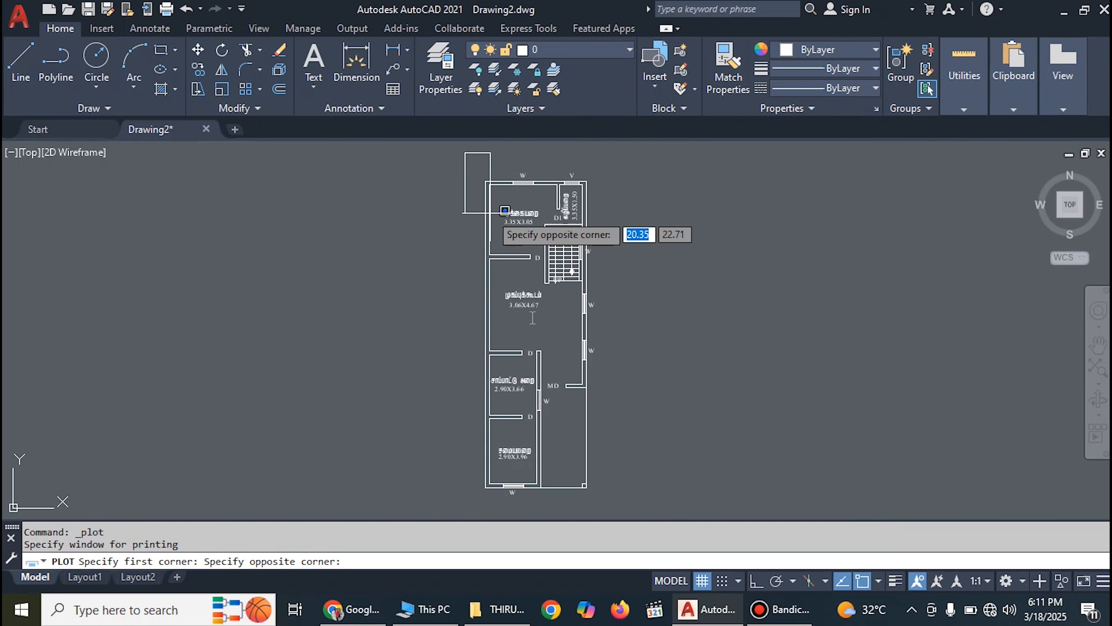
click(597, 502)
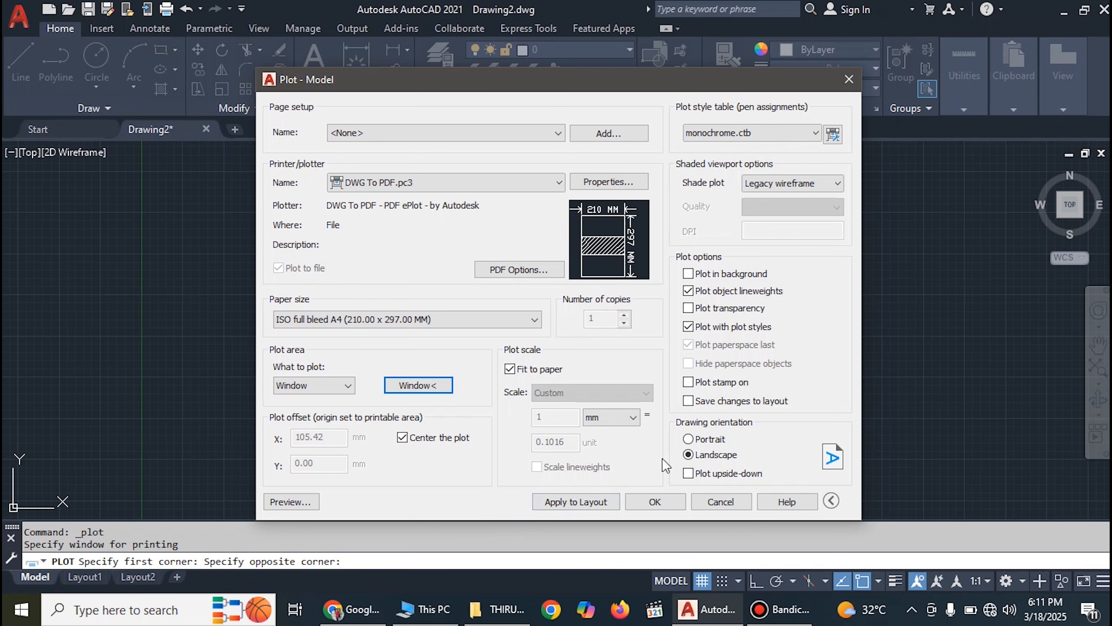
click(689, 438)
click(307, 503)
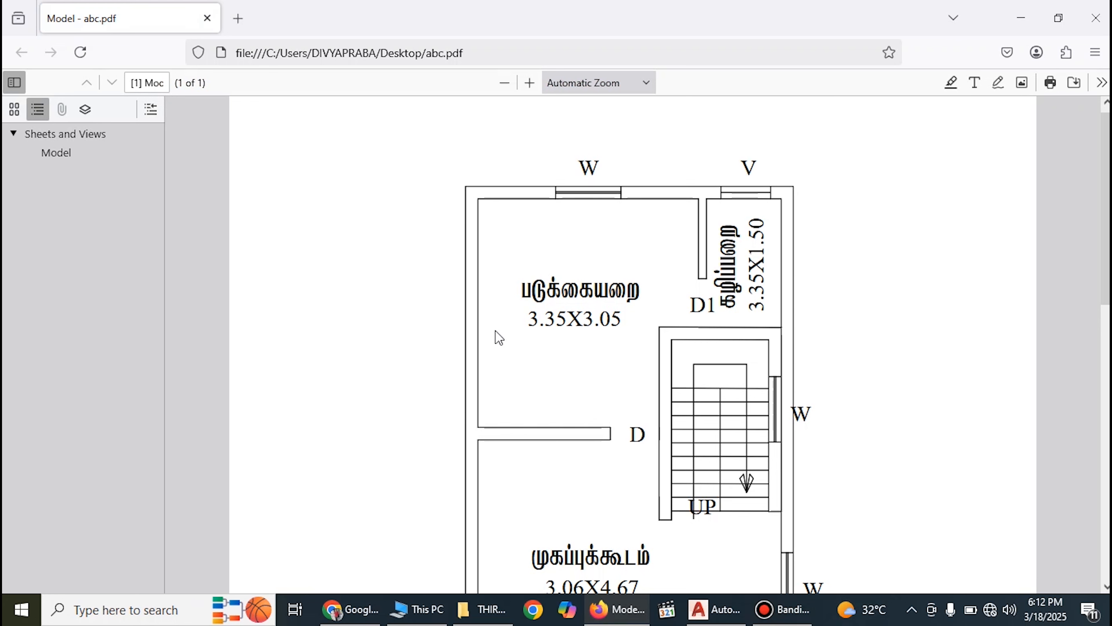
Examine the Tamil room labels throughout the plotted floor plan in abc.pdf
scroll(566, 300, down, 4)
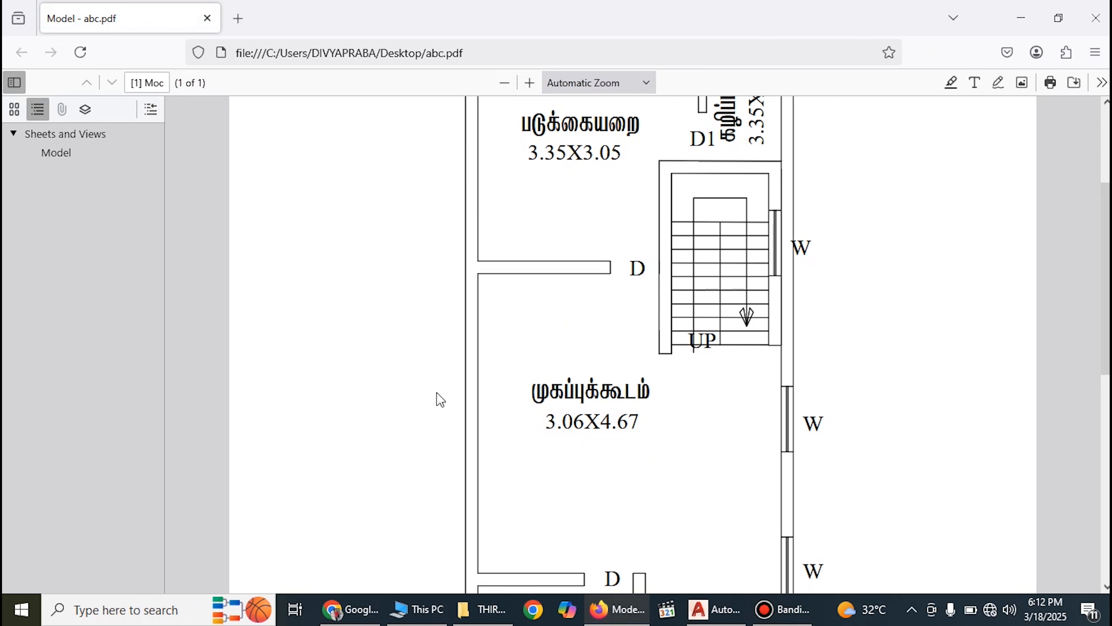
scroll(521, 442, down, 10)
scroll(685, 485, up, 7)
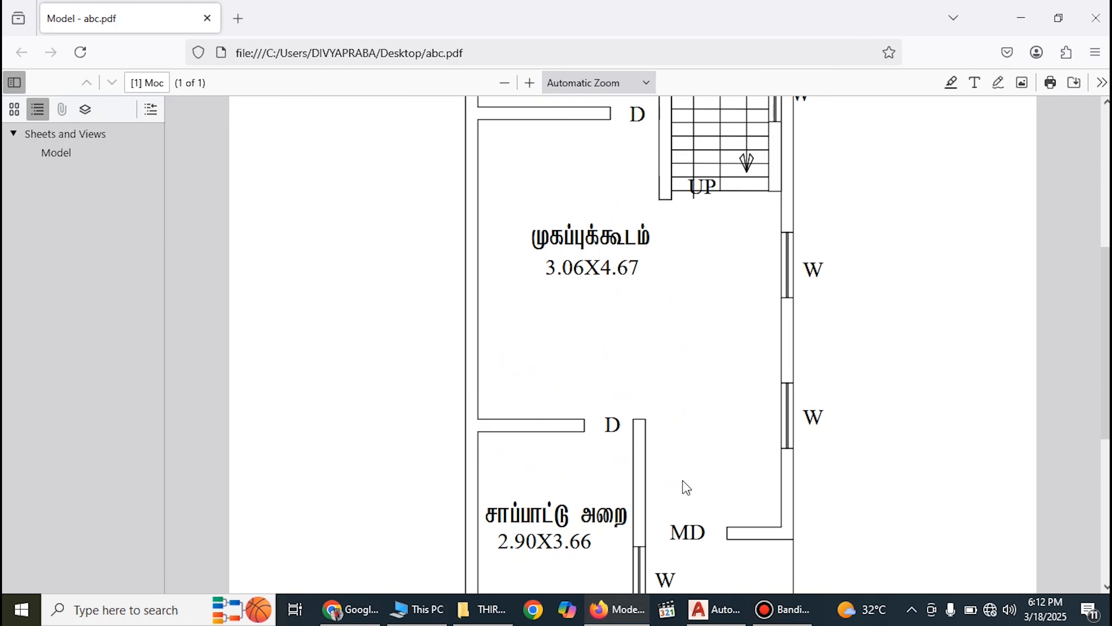